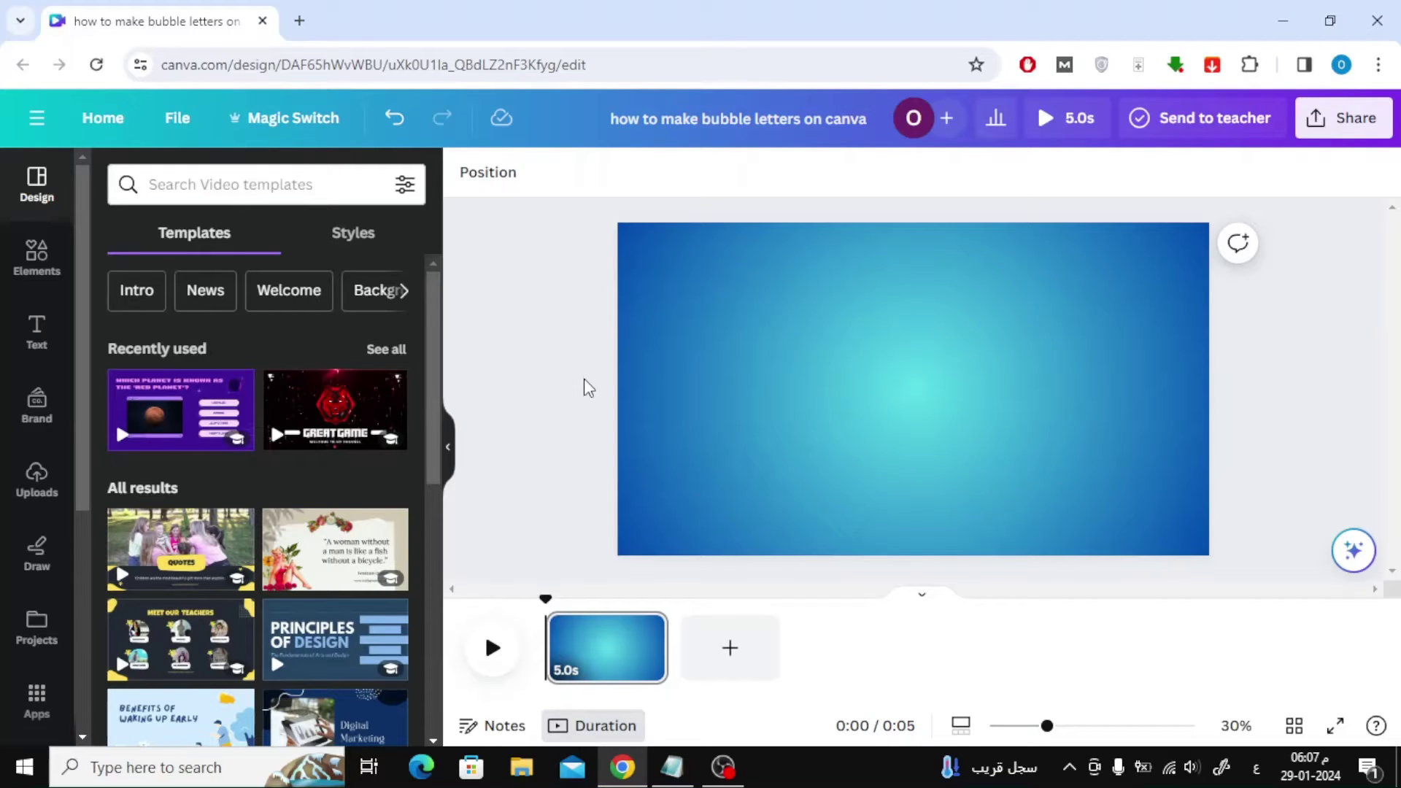
- Find TypeCraft under Create something new in Apps and launch it
{"action": "left_click", "coordinate": [20, 712]}
{"action": "scroll", "coordinate": [276, 399], "scroll_direction": "down", "scroll_amount": 3}
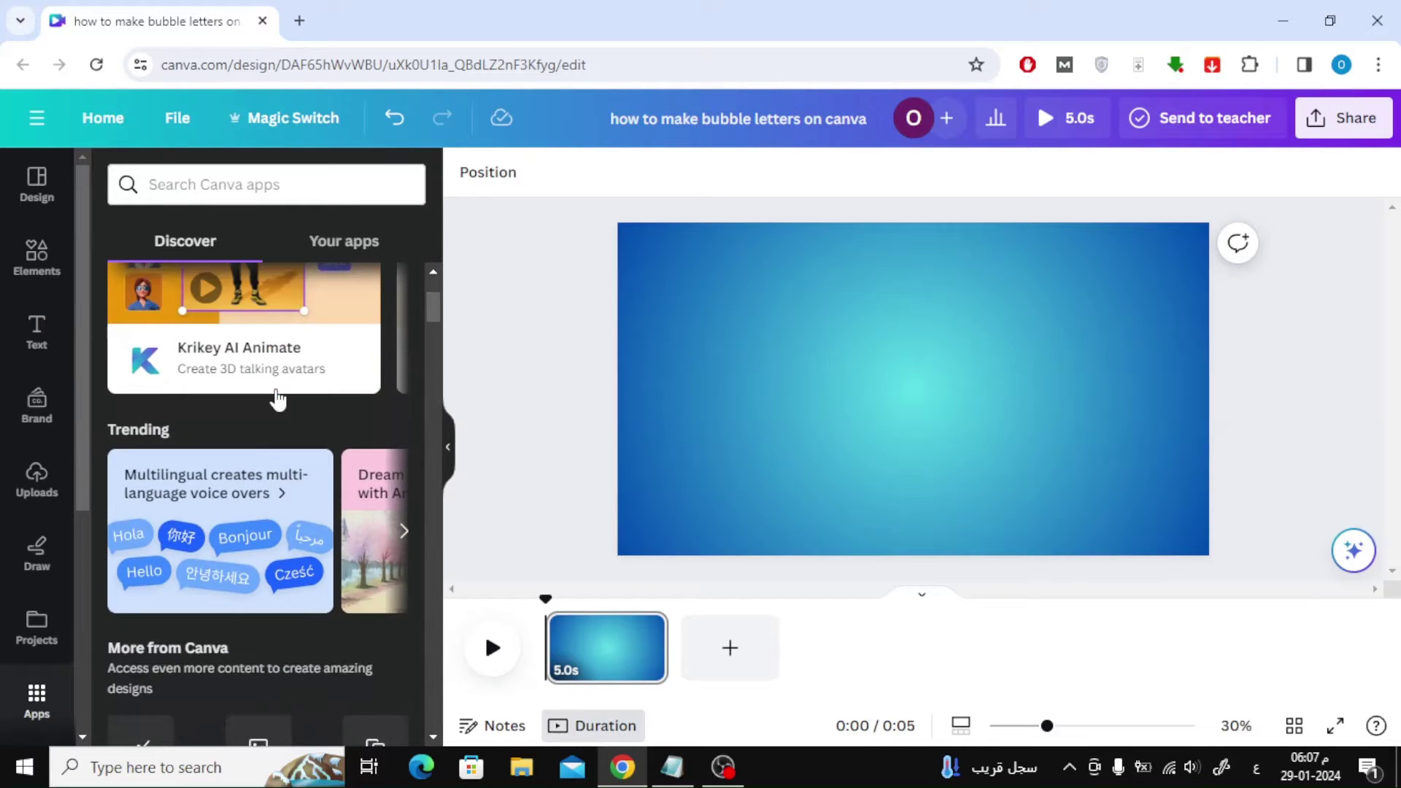
{"action": "scroll", "coordinate": [277, 399], "scroll_direction": "down", "scroll_amount": 10}
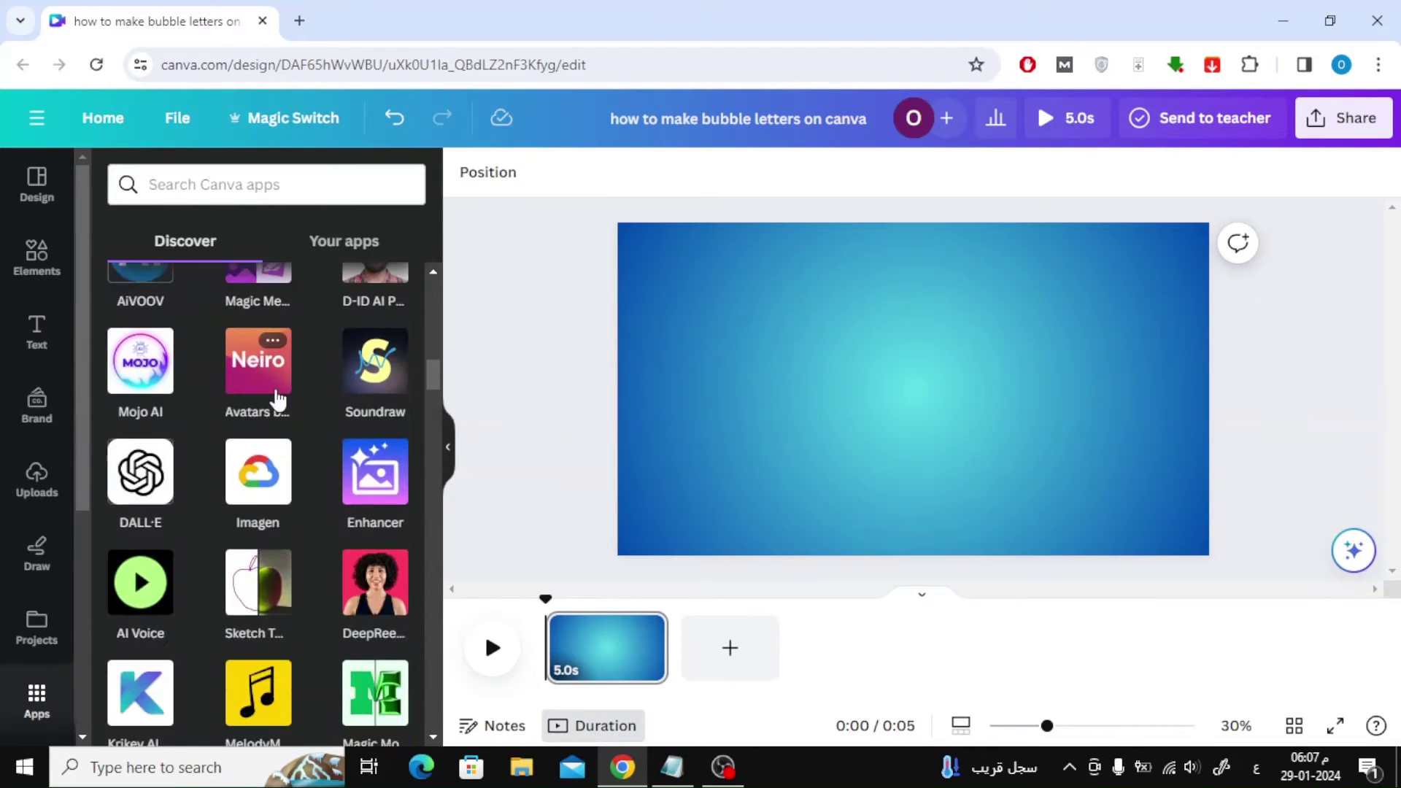
{"action": "scroll", "coordinate": [277, 399], "scroll_direction": "down", "scroll_amount": 10}
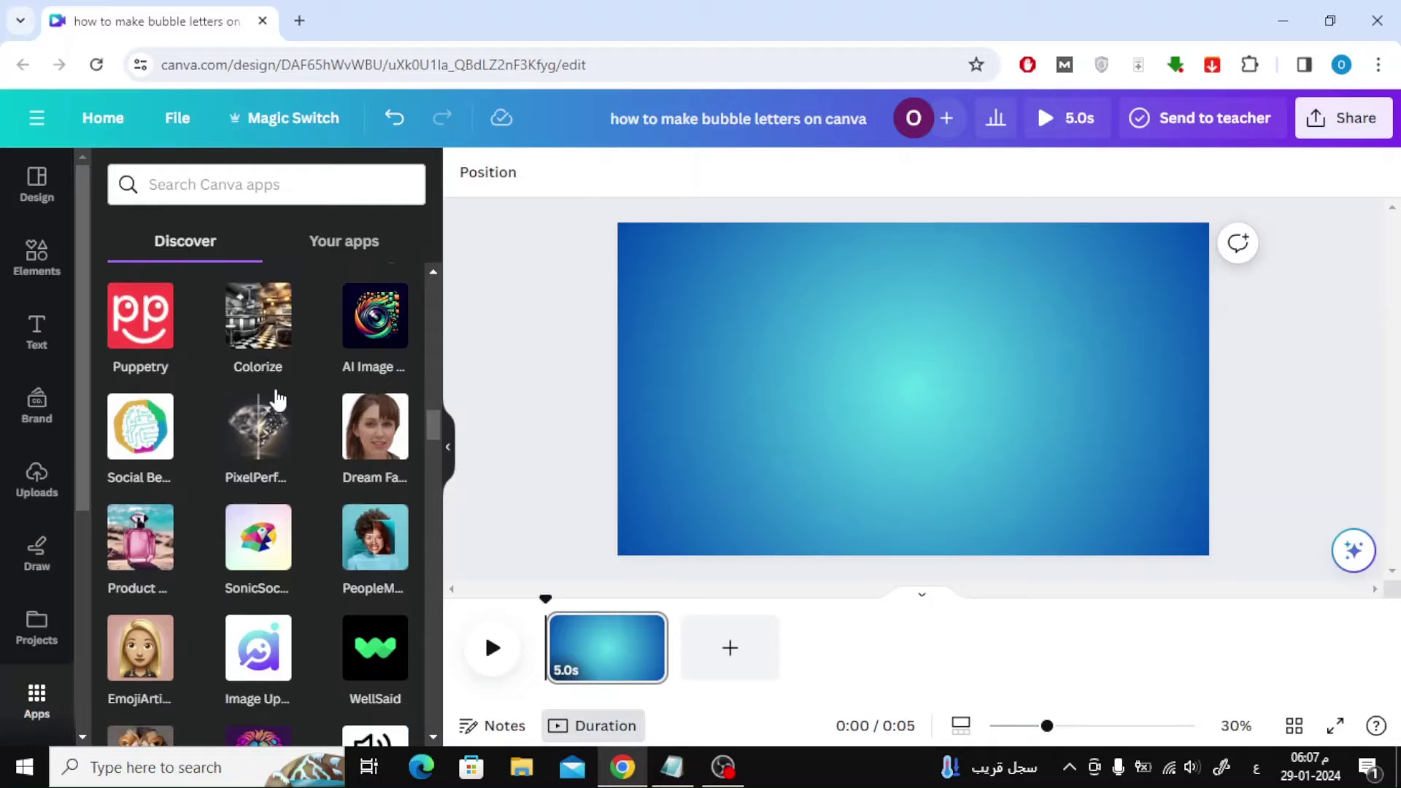
{"action": "scroll", "coordinate": [276, 400], "scroll_direction": "down", "scroll_amount": 8}
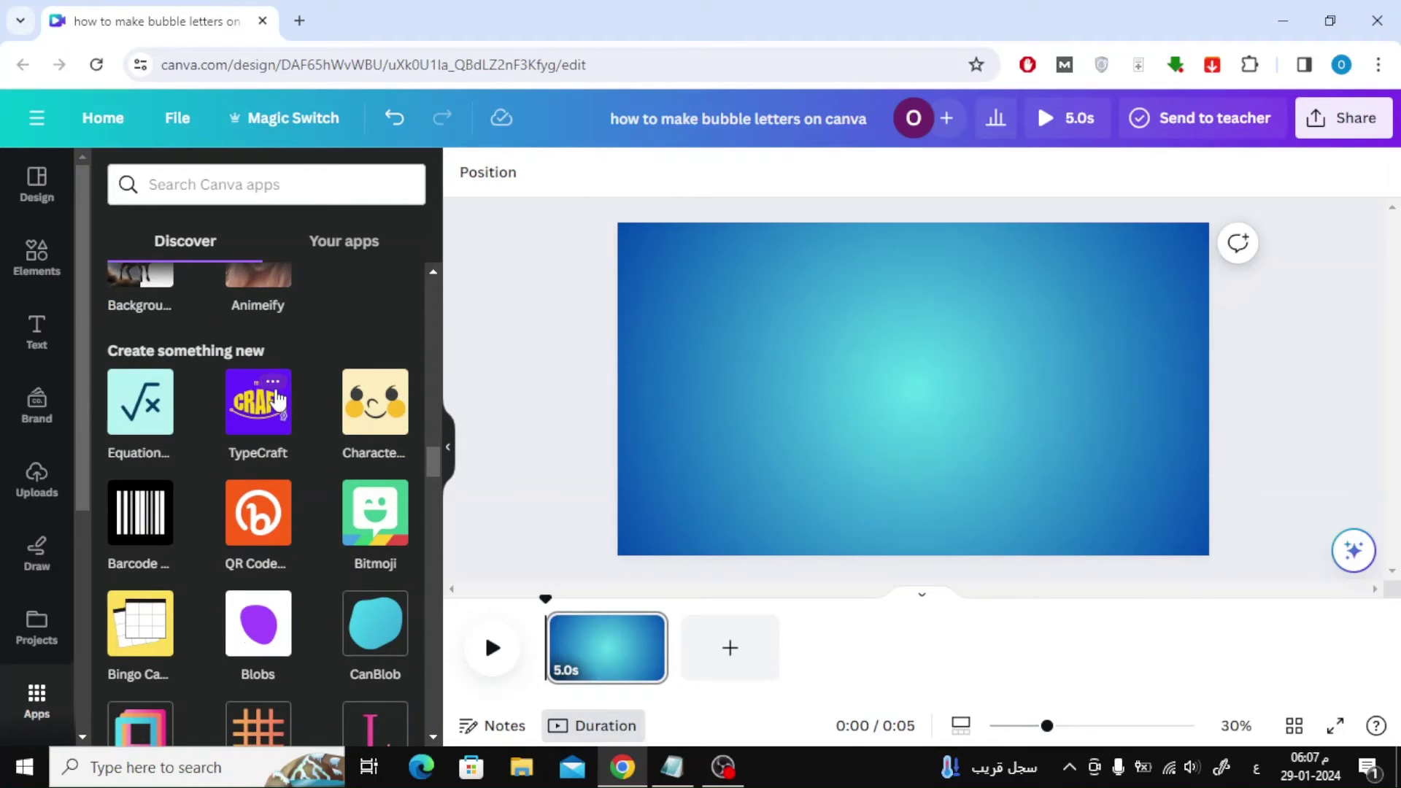
{"action": "left_click", "coordinate": [253, 422]}
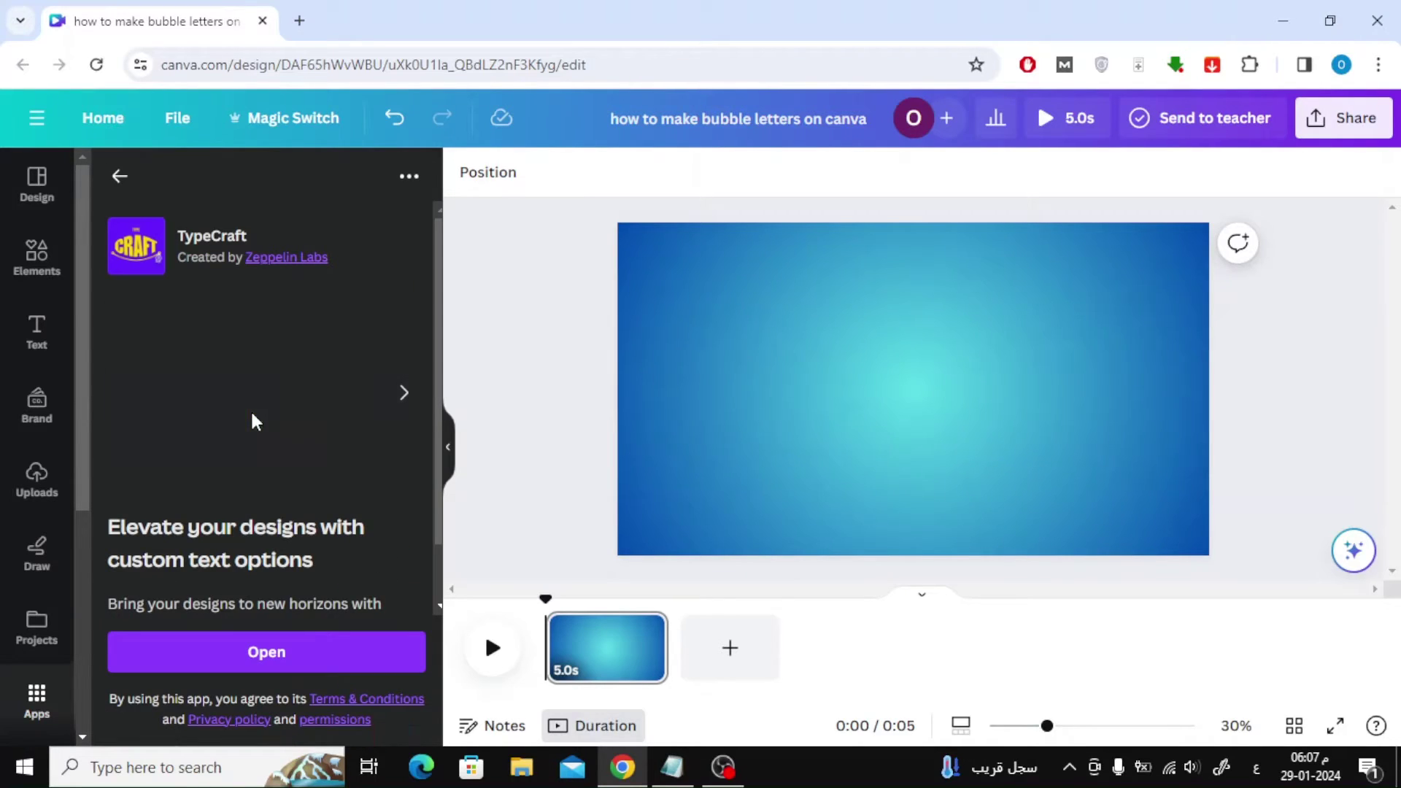
{"action": "left_click", "coordinate": [248, 651]}
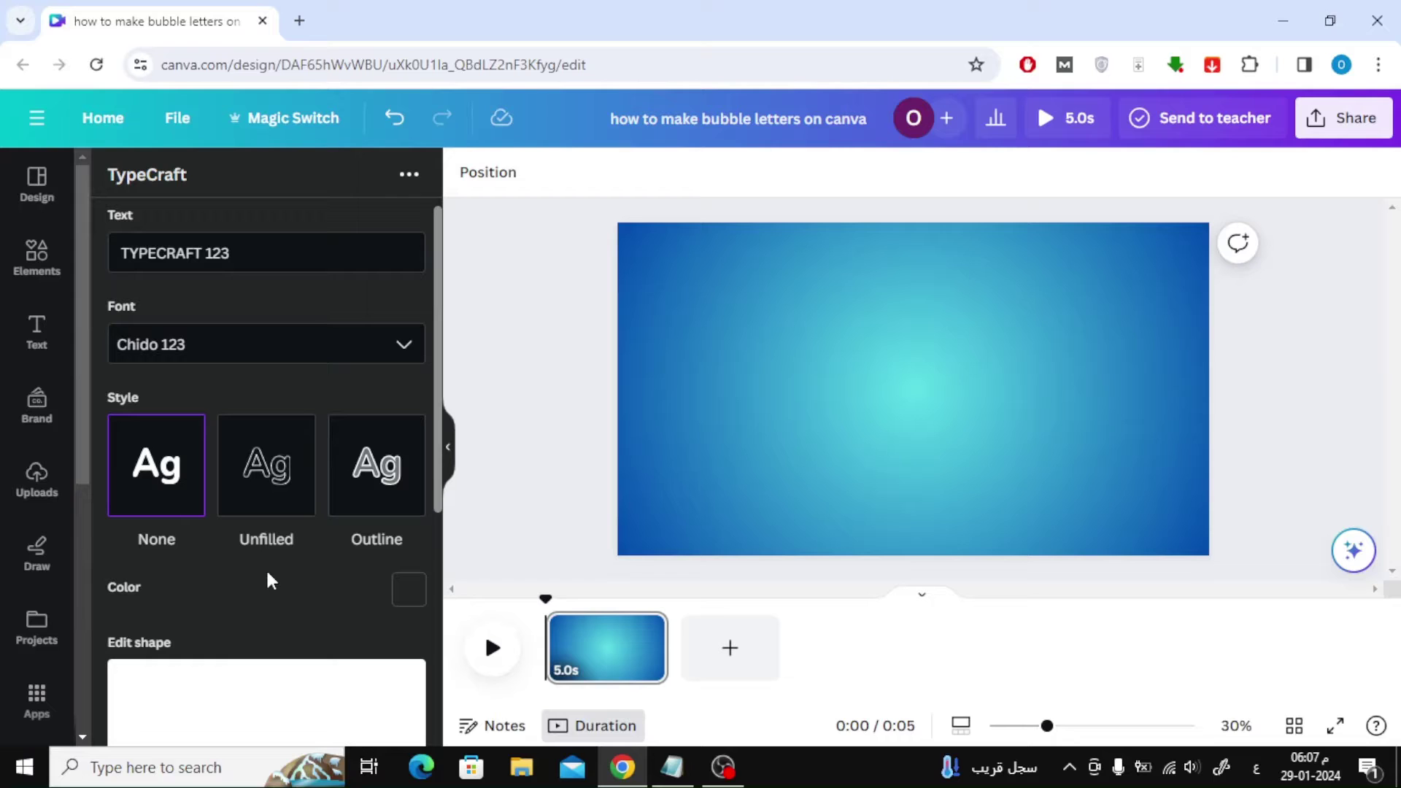
- Raise the top handles of the TYPECRAFT 123 preview until the lettering is a tall rectangle
{"action": "scroll", "coordinate": [267, 573], "scroll_direction": "down", "scroll_amount": 3}
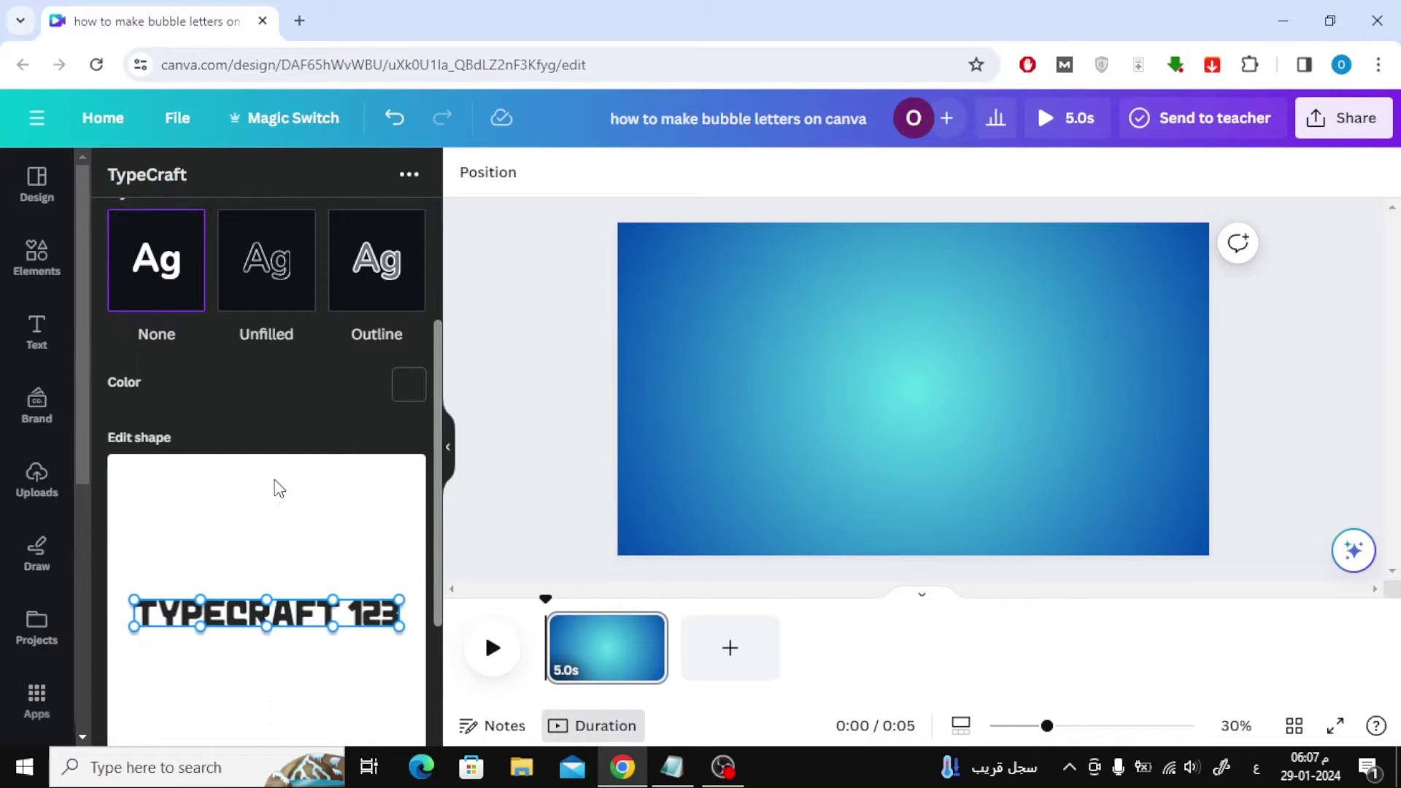
{"action": "scroll", "coordinate": [275, 479], "scroll_direction": "down", "scroll_amount": 2}
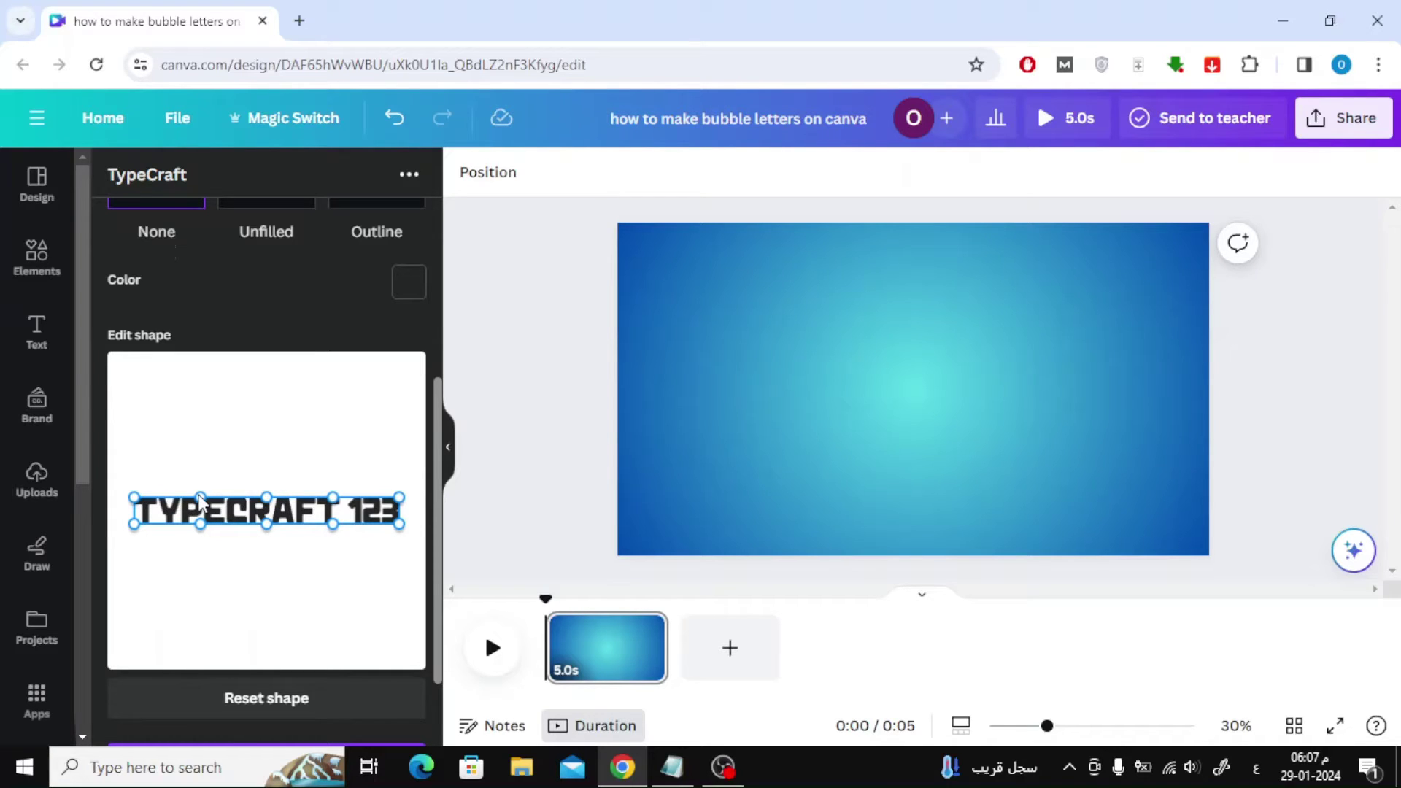
{"action": "mouse_move", "coordinate": [201, 495]}
{"action": "left_mouse_down"}
{"action": "mouse_move", "coordinate": [221, 385]}
{"action": "mouse_move", "coordinate": [220, 504]}
{"action": "left_mouse_up"}
{"action": "left_click_drag", "start_coordinate": [135, 503], "coordinate": [142, 414]}
{"action": "left_click_drag", "start_coordinate": [267, 502], "coordinate": [271, 422]}
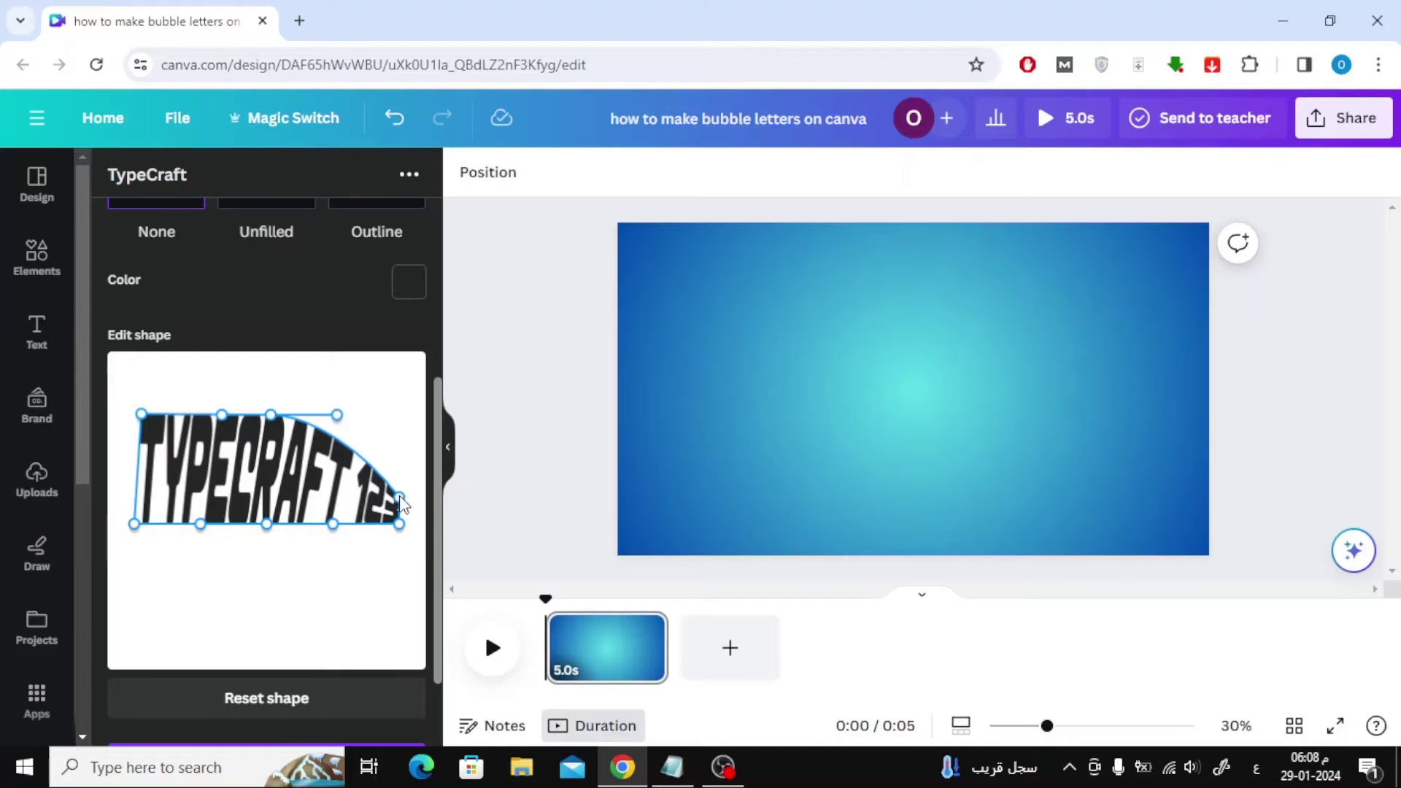
{"action": "left_click_drag", "start_coordinate": [400, 499], "coordinate": [403, 421]}
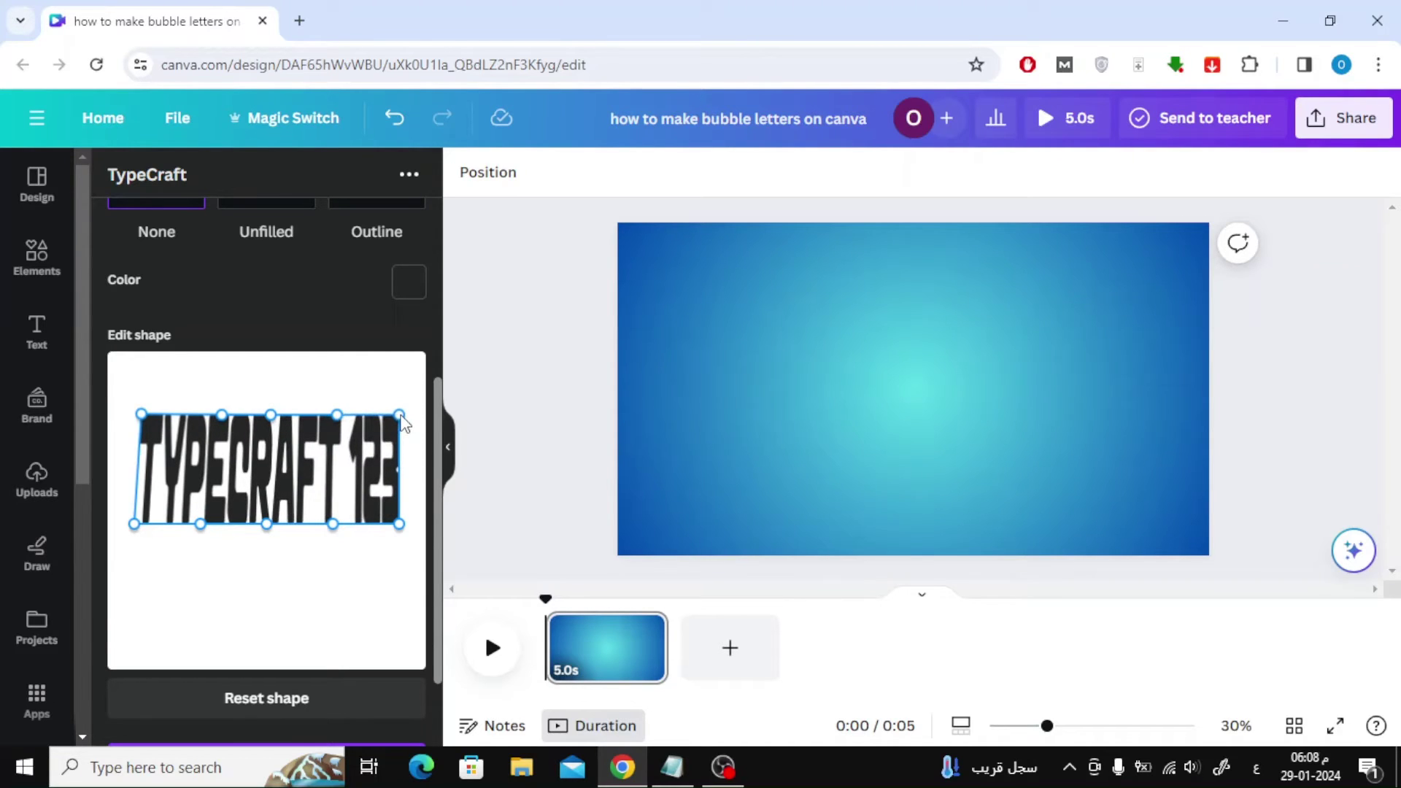
{"action": "scroll", "coordinate": [338, 550], "scroll_direction": "up", "scroll_amount": 2}
{"action": "scroll", "coordinate": [184, 575], "scroll_direction": "up", "scroll_amount": 3}
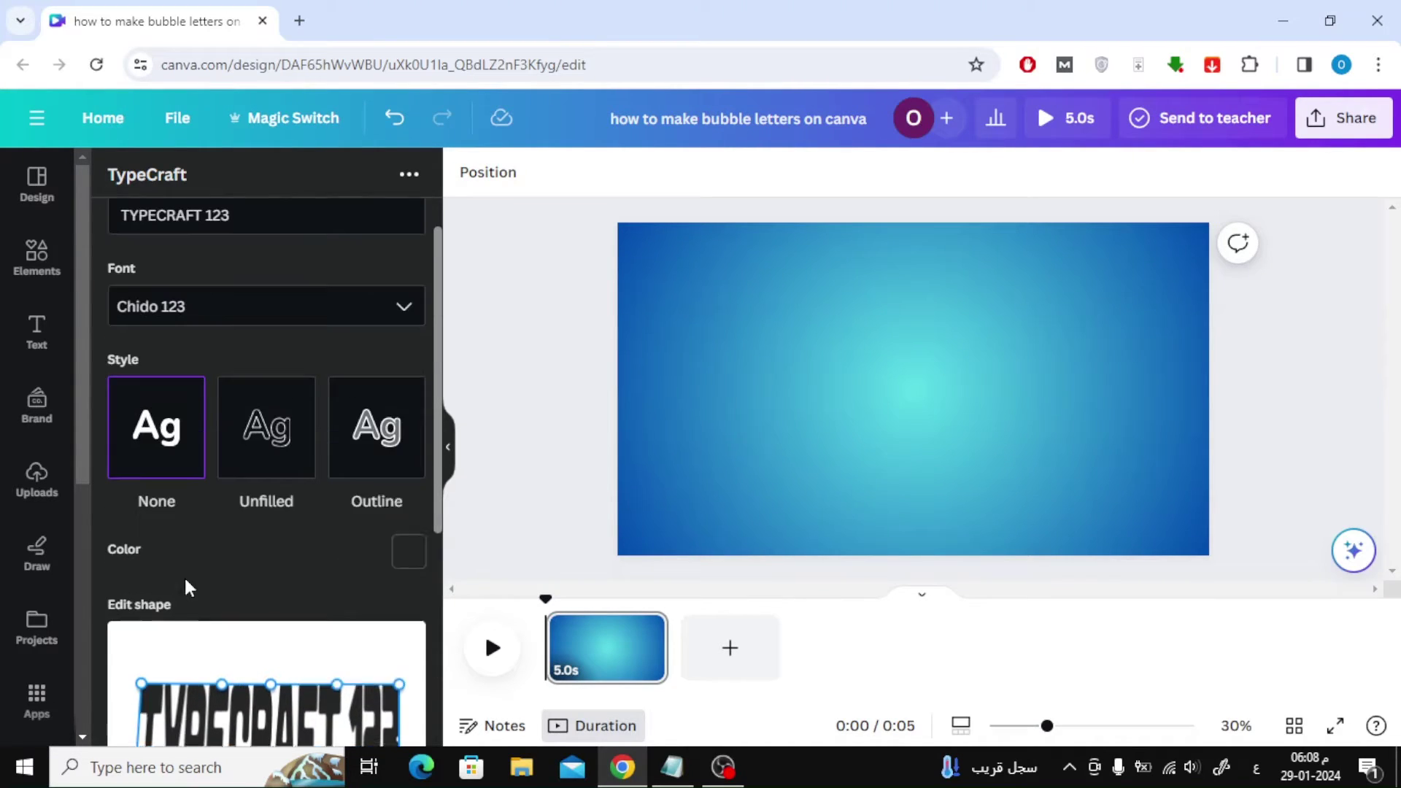
- Replace the TypeCraft sample text with STRETCH
{"action": "left_click", "coordinate": [268, 254]}
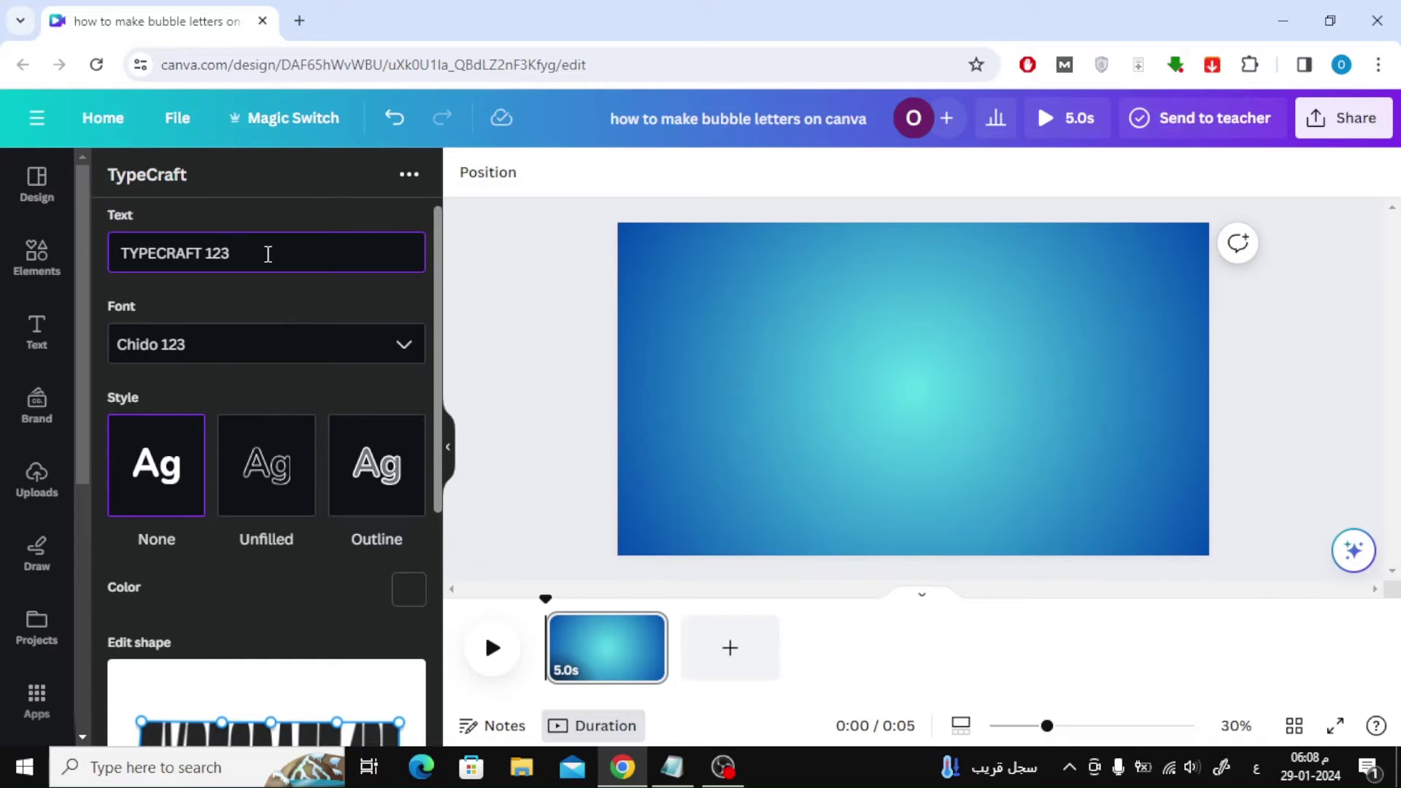
{"action": "triple_click", "coordinate": [268, 254]}
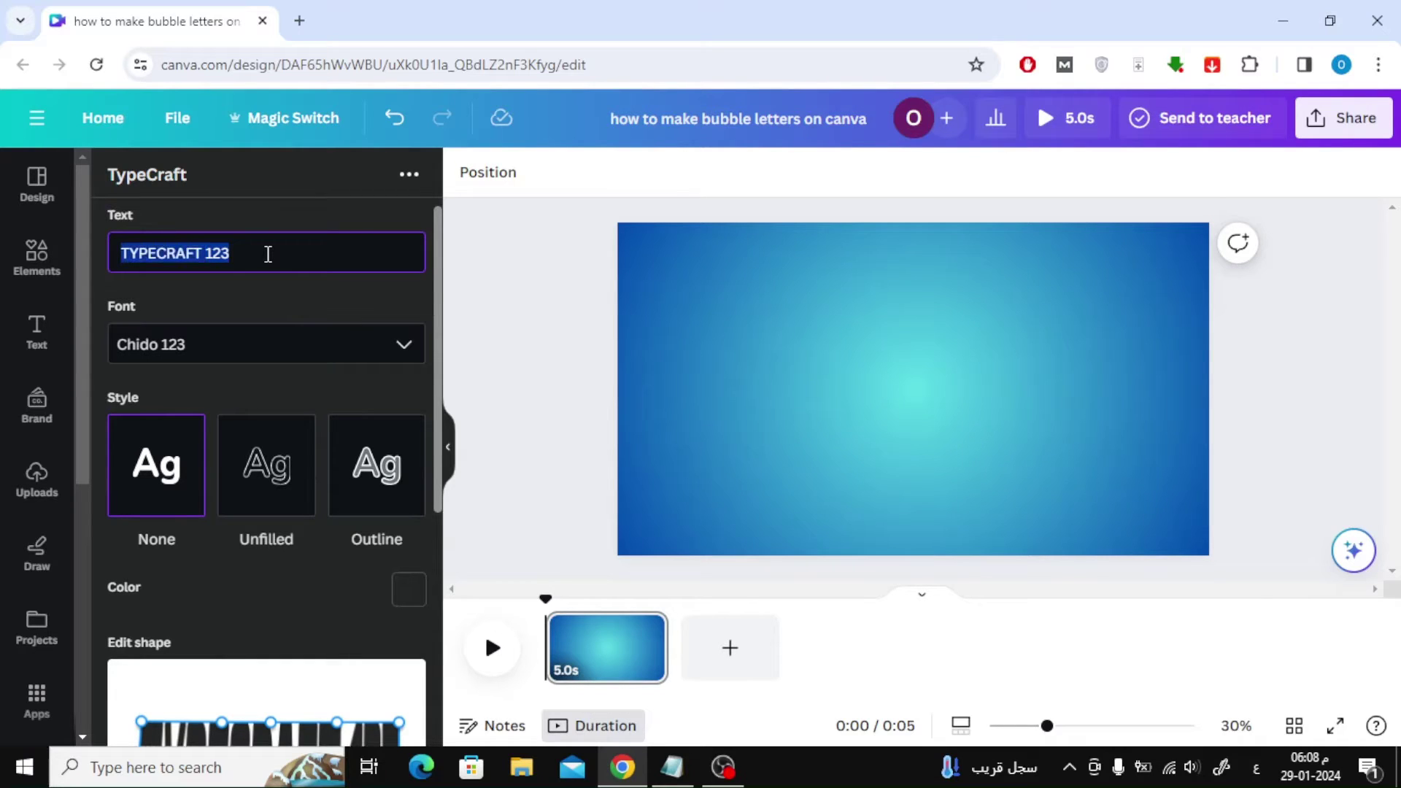
{"action": "key", "text": "BackSpace"}
{"action": "type", "text": "STRETCH"}
- Set the TypeCraft font to Cubao 123
{"action": "scroll", "coordinate": [219, 306], "scroll_direction": "down", "scroll_amount": 3}
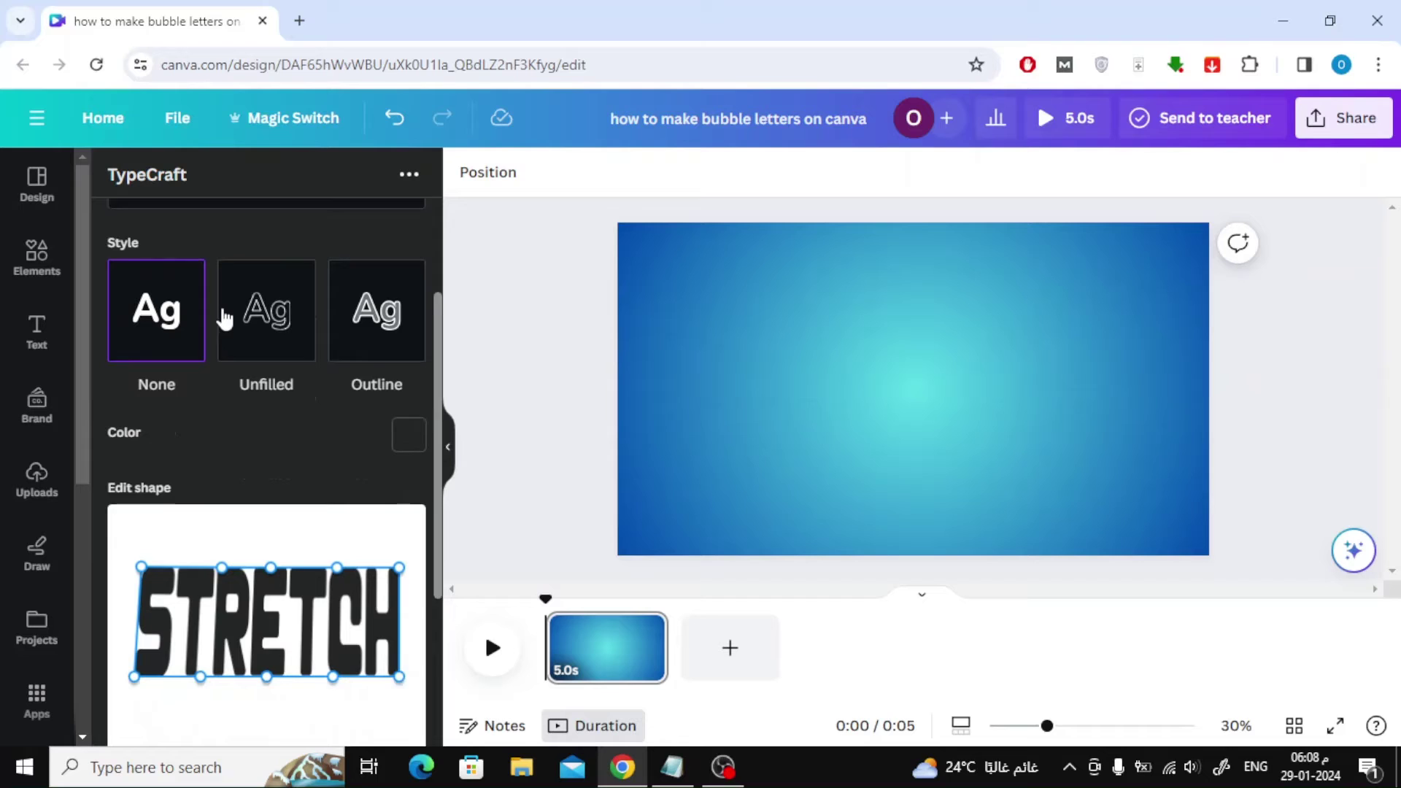
{"action": "scroll", "coordinate": [232, 321], "scroll_direction": "down", "scroll_amount": 1}
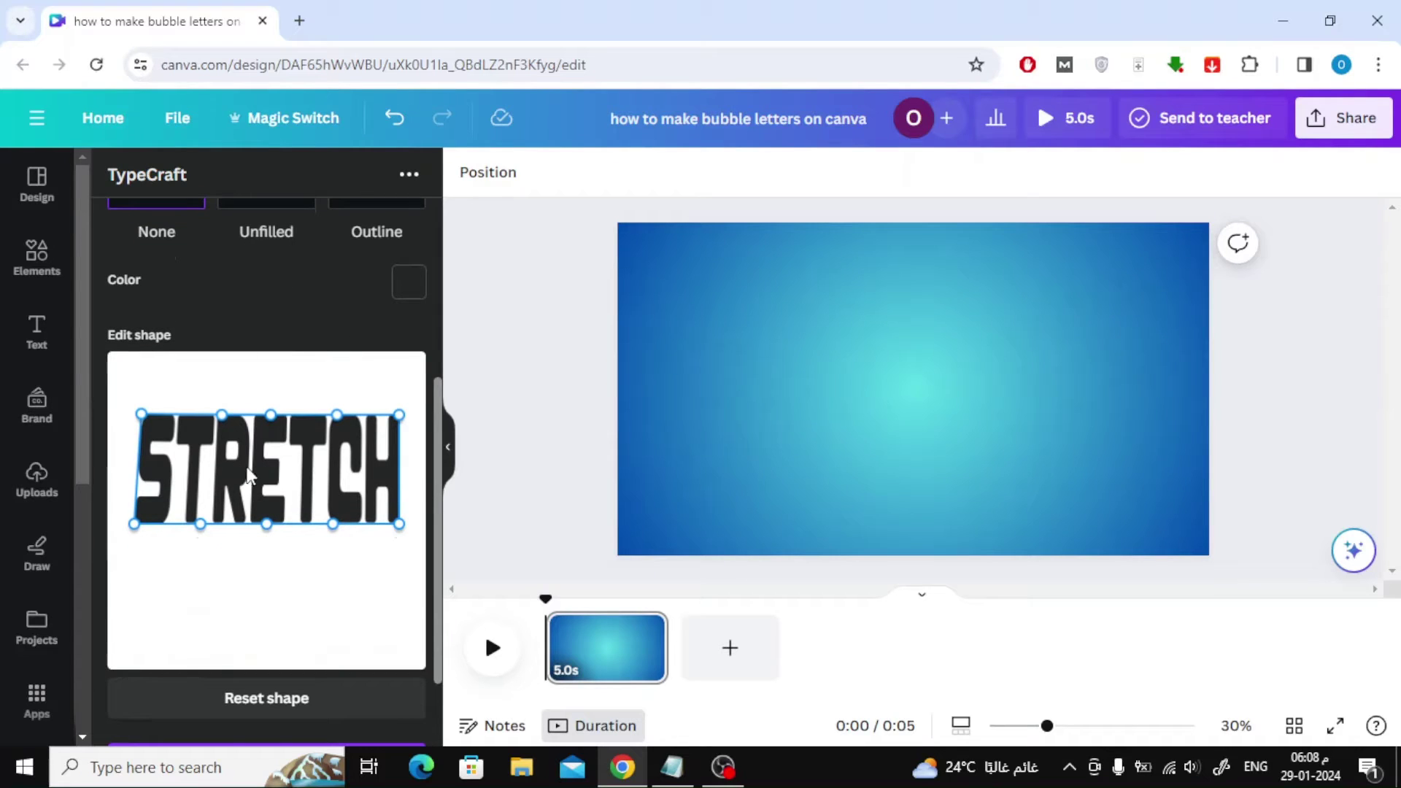
{"action": "scroll", "coordinate": [281, 413], "scroll_direction": "up", "scroll_amount": 3}
{"action": "left_click", "coordinate": [250, 351]}
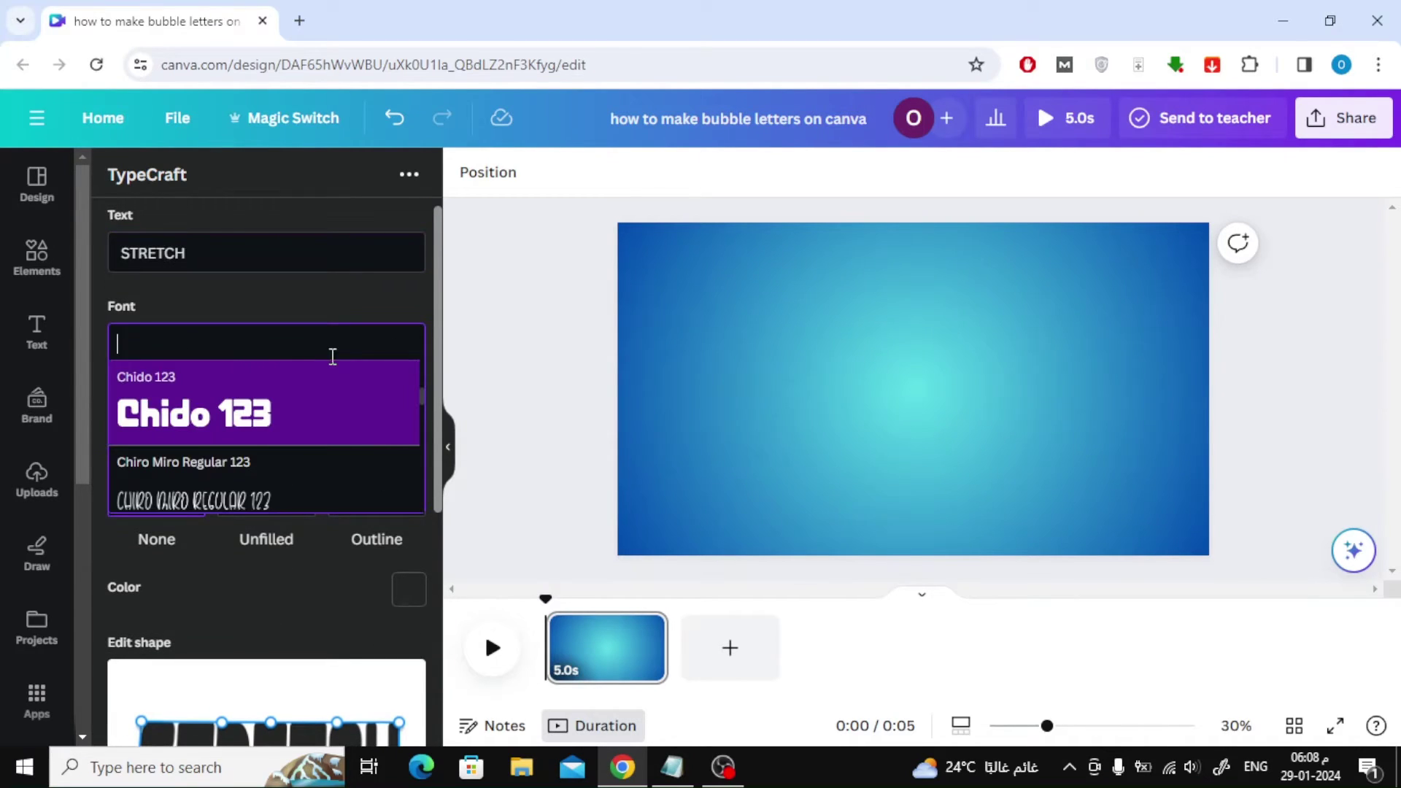
{"action": "scroll", "coordinate": [344, 406], "scroll_direction": "down", "scroll_amount": 3}
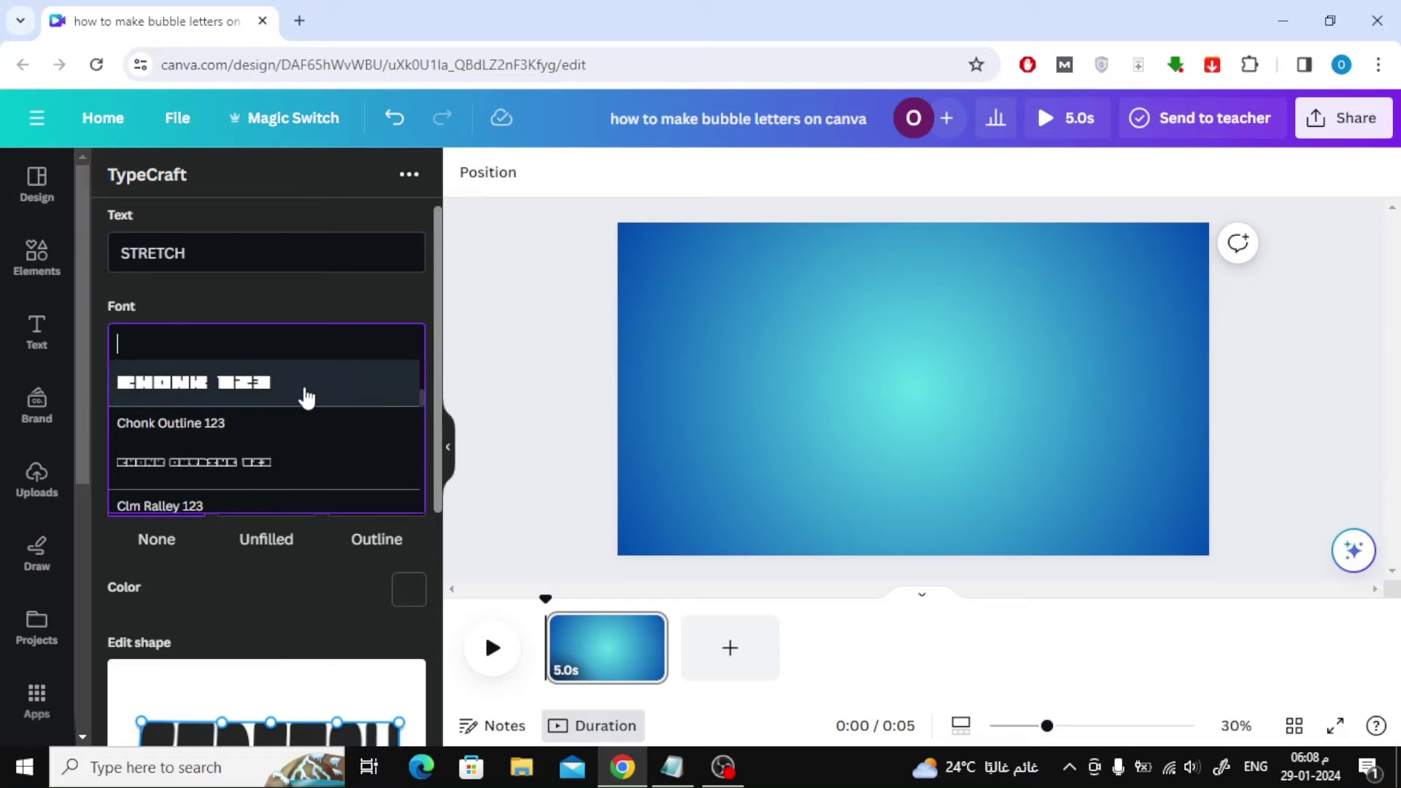
{"action": "scroll", "coordinate": [307, 409], "scroll_direction": "up", "scroll_amount": 1}
{"action": "scroll", "coordinate": [306, 414], "scroll_direction": "down", "scroll_amount": 3}
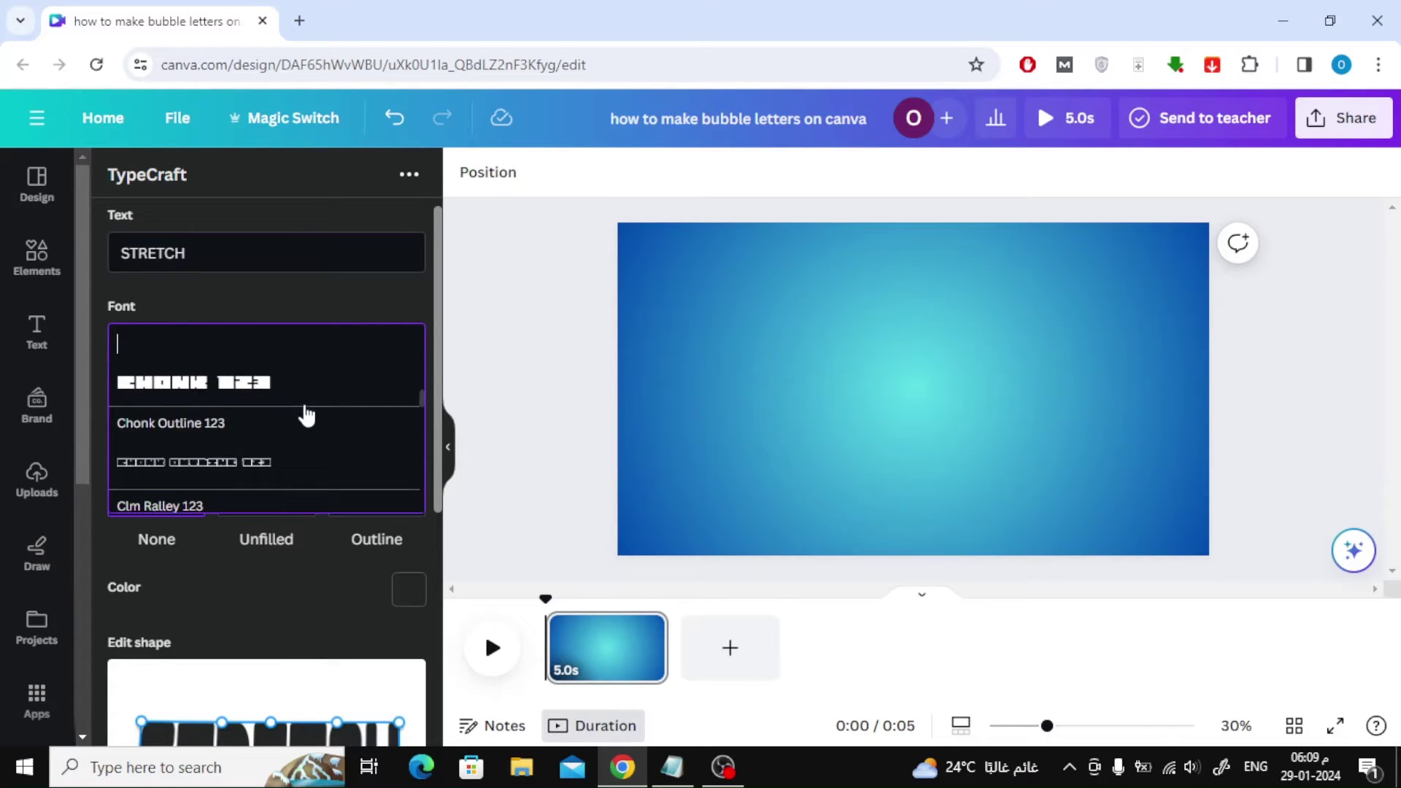
{"action": "scroll", "coordinate": [302, 425], "scroll_direction": "down", "scroll_amount": 1}
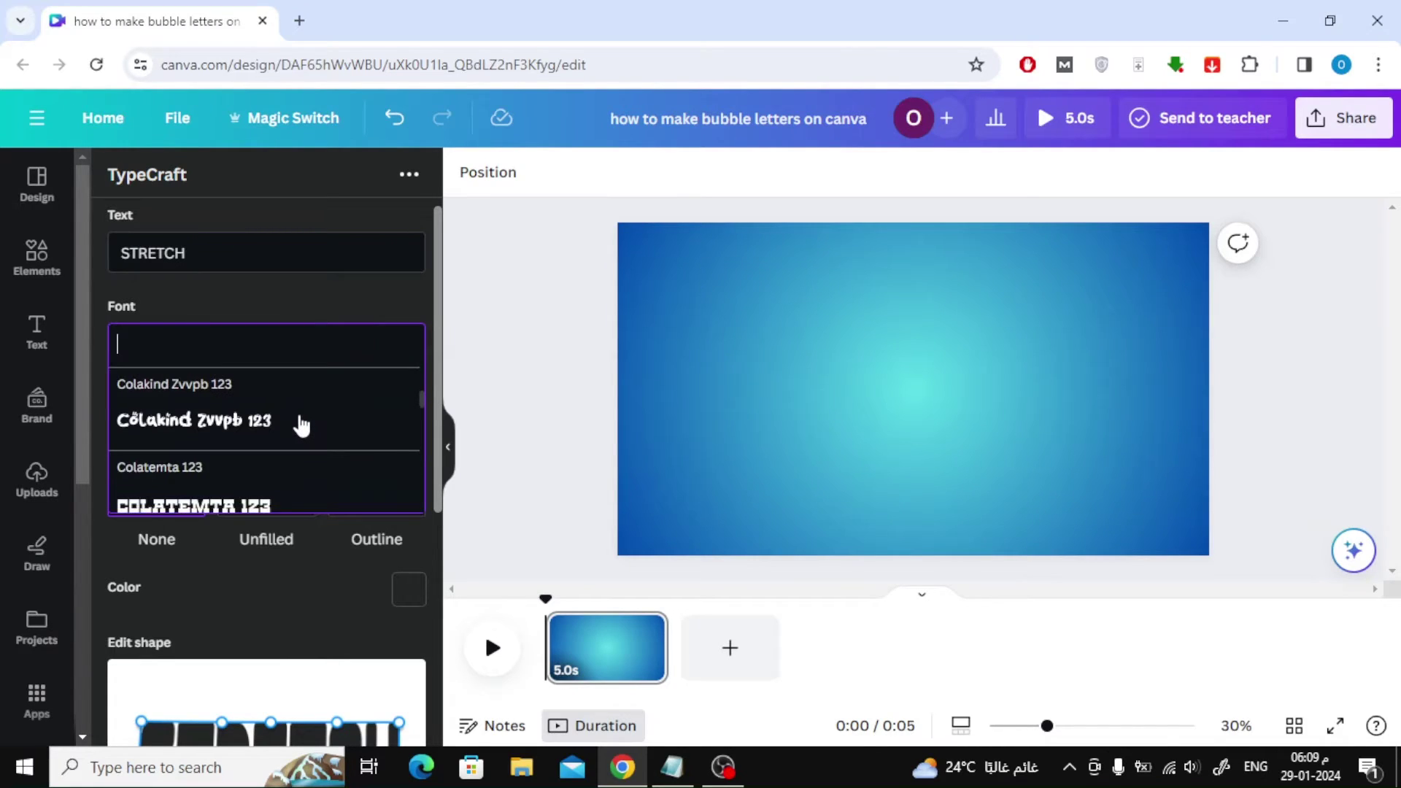
{"action": "scroll", "coordinate": [301, 423], "scroll_direction": "down", "scroll_amount": 1}
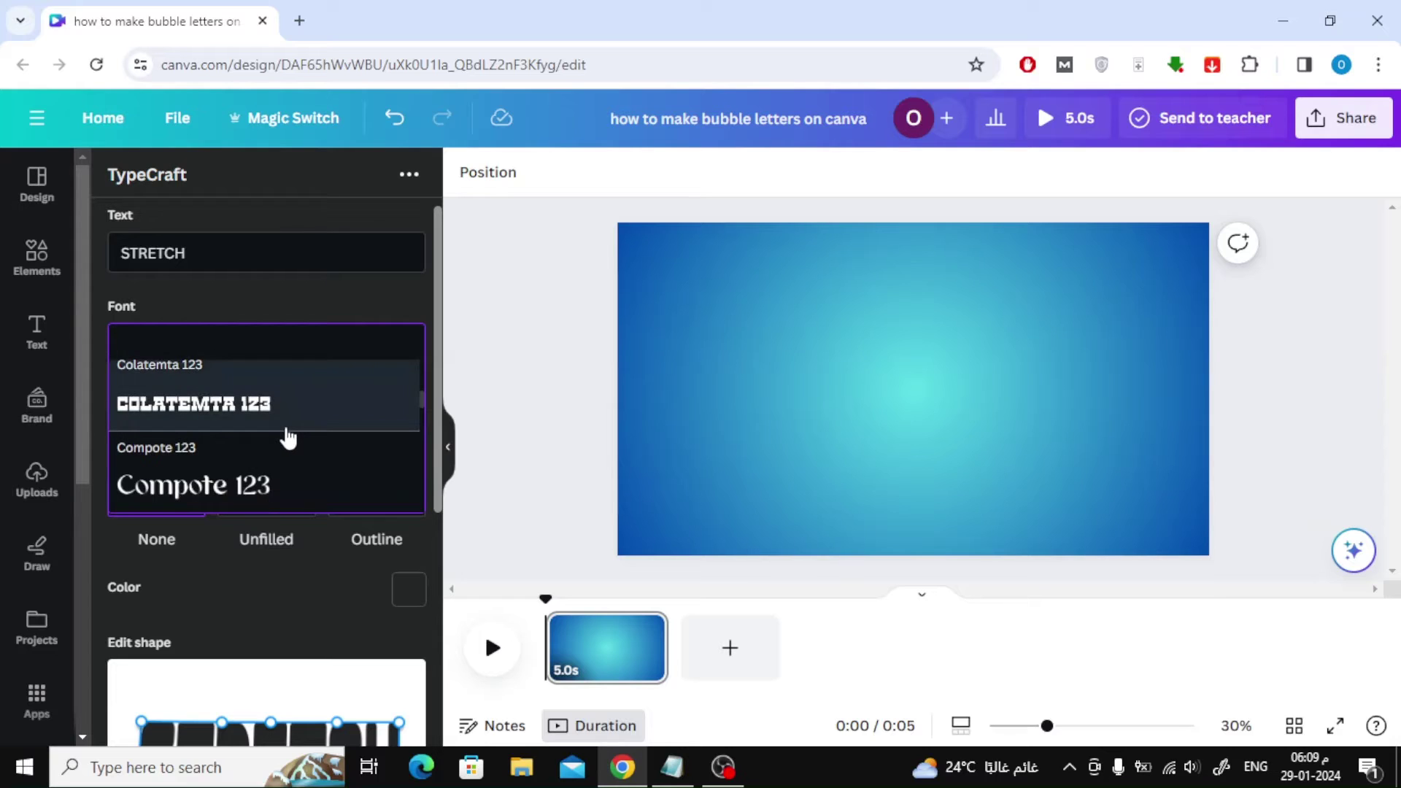
{"action": "scroll", "coordinate": [289, 436], "scroll_direction": "down", "scroll_amount": 1}
{"action": "scroll", "coordinate": [288, 437], "scroll_direction": "down", "scroll_amount": 2}
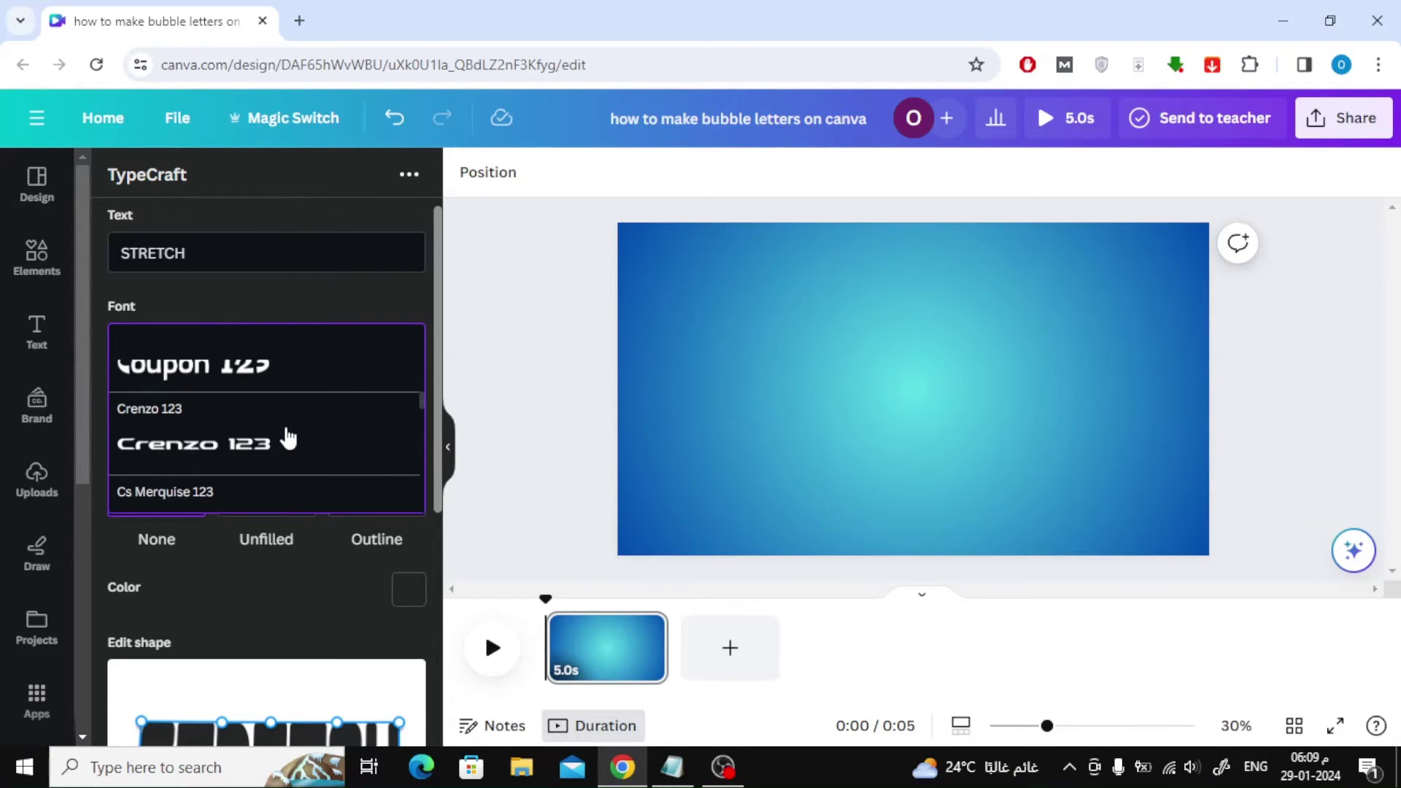
{"action": "scroll", "coordinate": [289, 436], "scroll_direction": "down", "scroll_amount": 1}
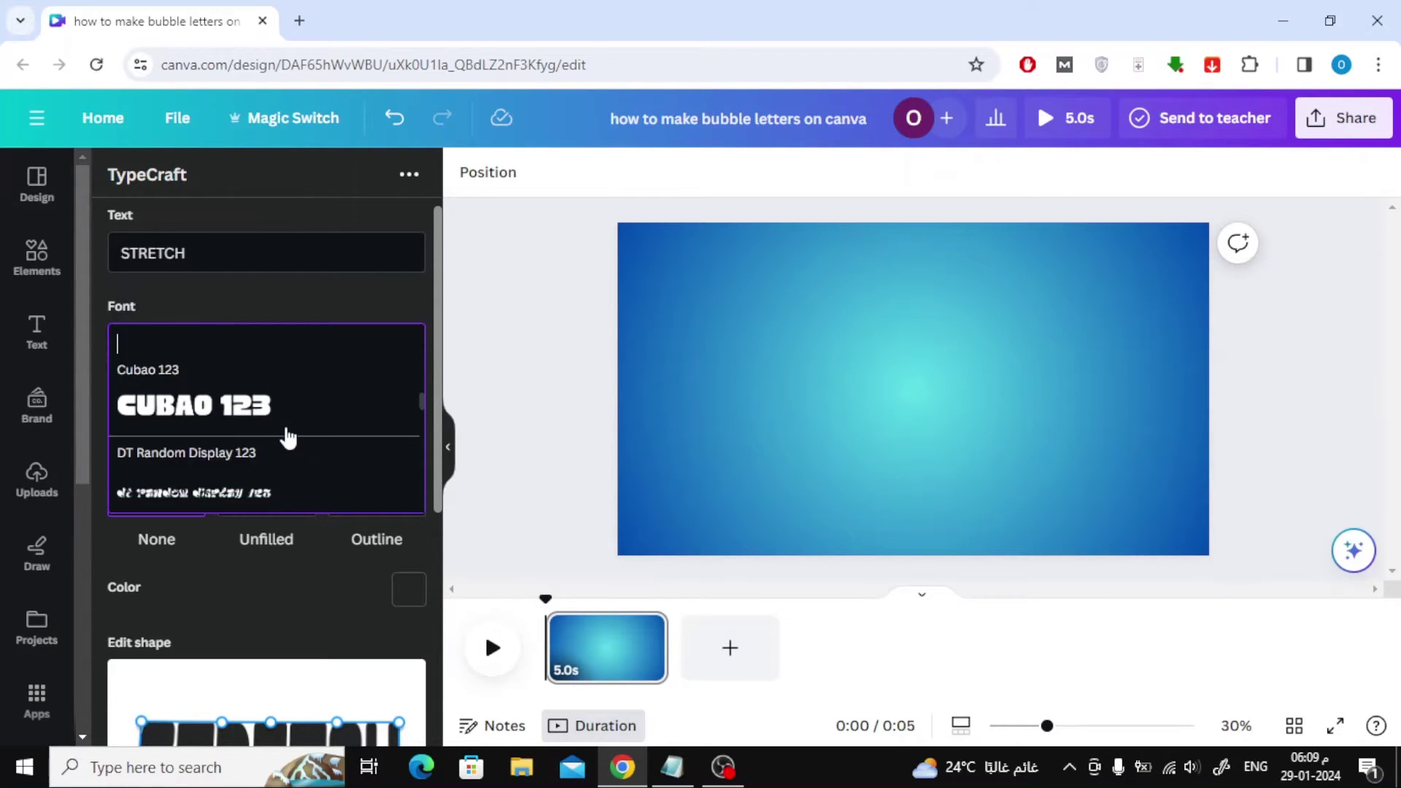
{"action": "left_click", "coordinate": [282, 401]}
{"action": "scroll", "coordinate": [273, 434], "scroll_direction": "down", "scroll_amount": 1}
{"action": "scroll", "coordinate": [271, 431], "scroll_direction": "down", "scroll_amount": 2}
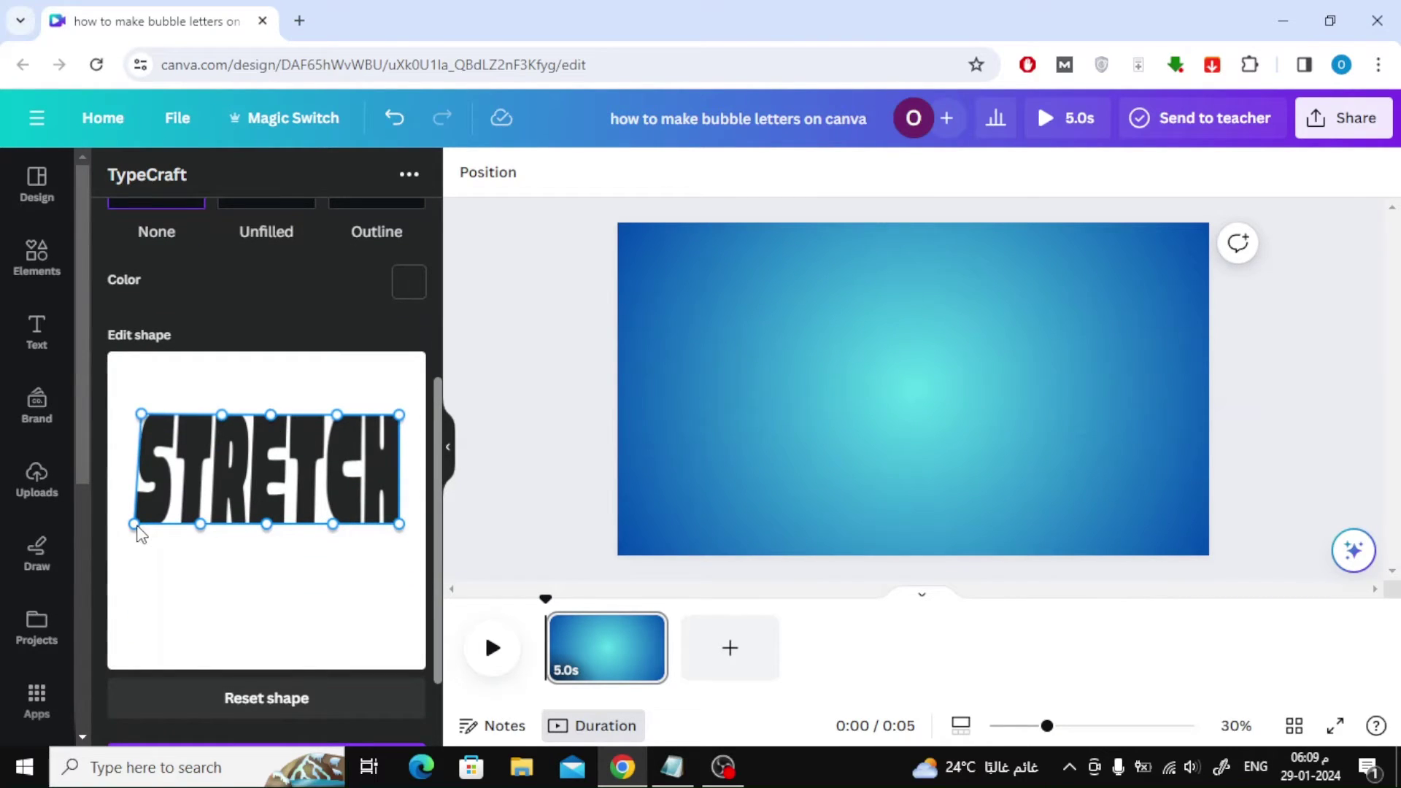
- Pull the bottom-left and bottom-right corners of STRETCH down to arch its lower edge
{"action": "left_click_drag", "start_coordinate": [135, 532], "coordinate": [134, 587]}
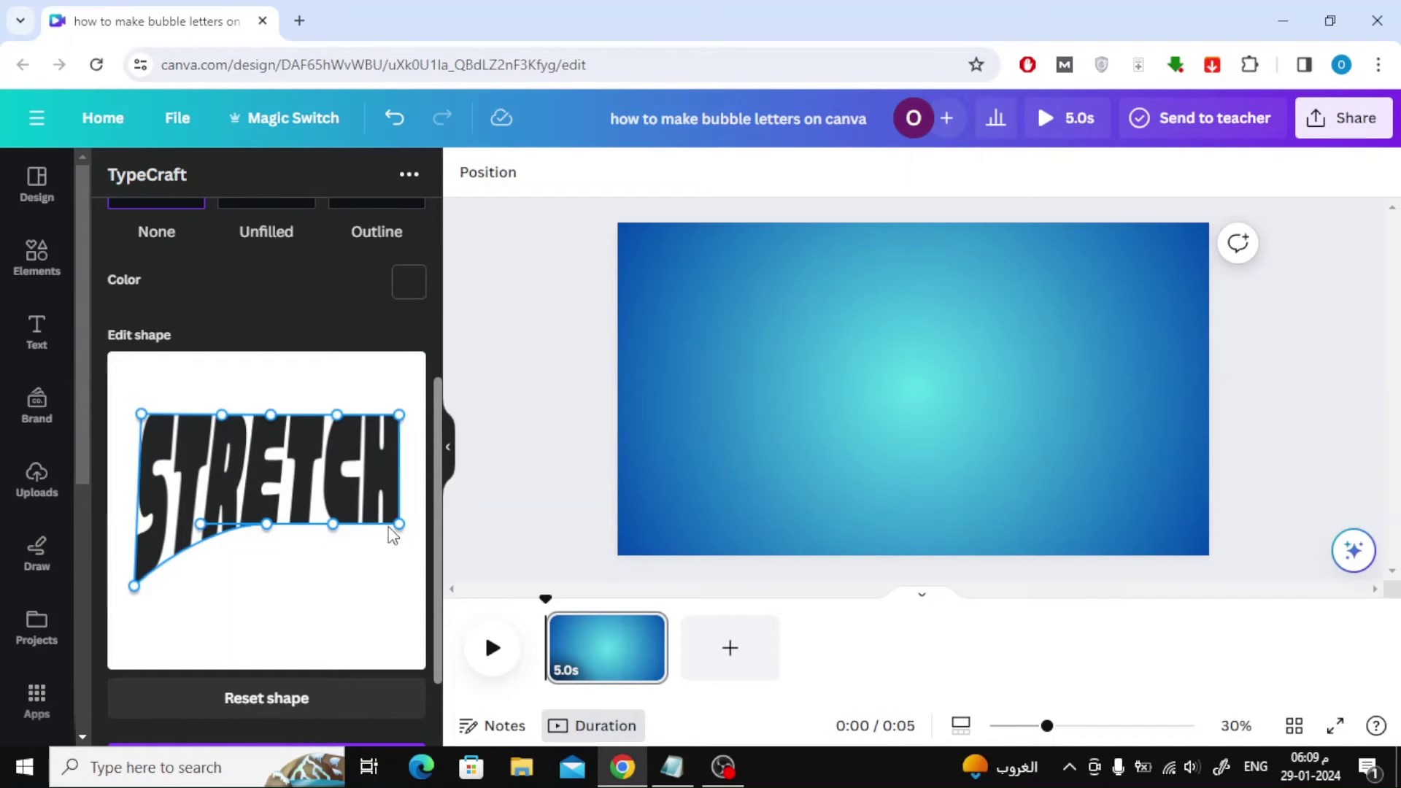
{"action": "left_click_drag", "start_coordinate": [400, 527], "coordinate": [410, 575]}
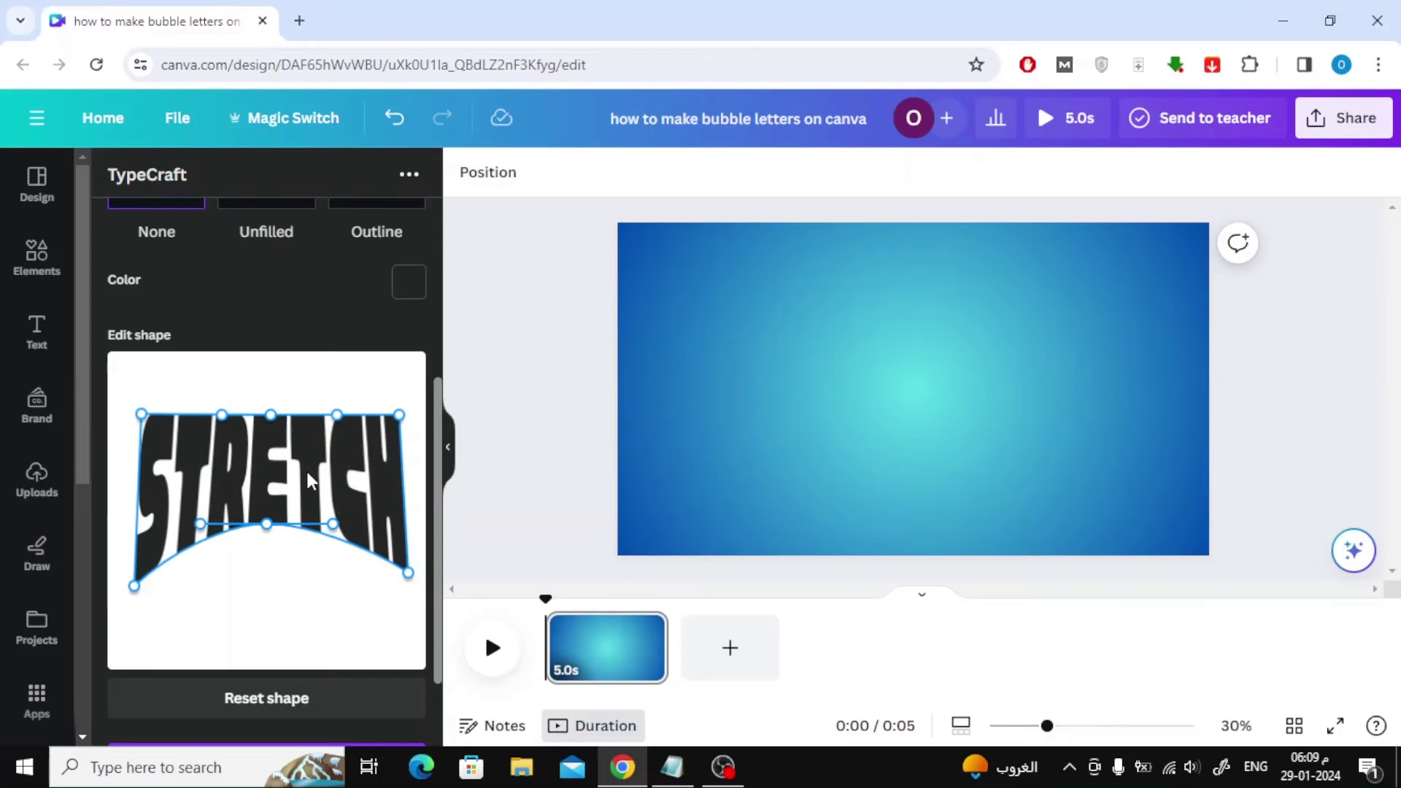
{"action": "scroll", "coordinate": [283, 608], "scroll_direction": "down", "scroll_amount": 2}
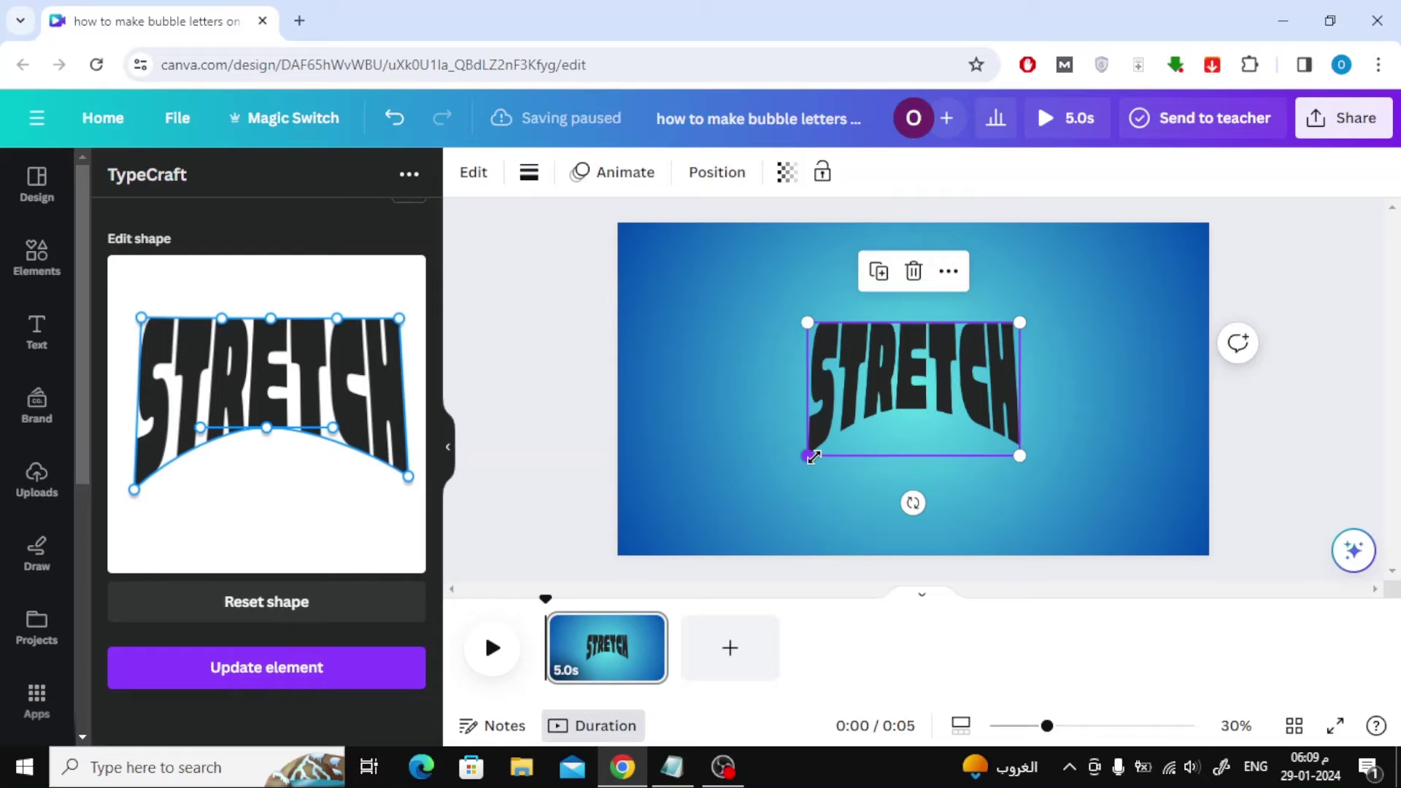
- Enlarge STRETCH on the design and move it toward the upper left
{"action": "left_click_drag", "start_coordinate": [813, 457], "coordinate": [814, 371]}
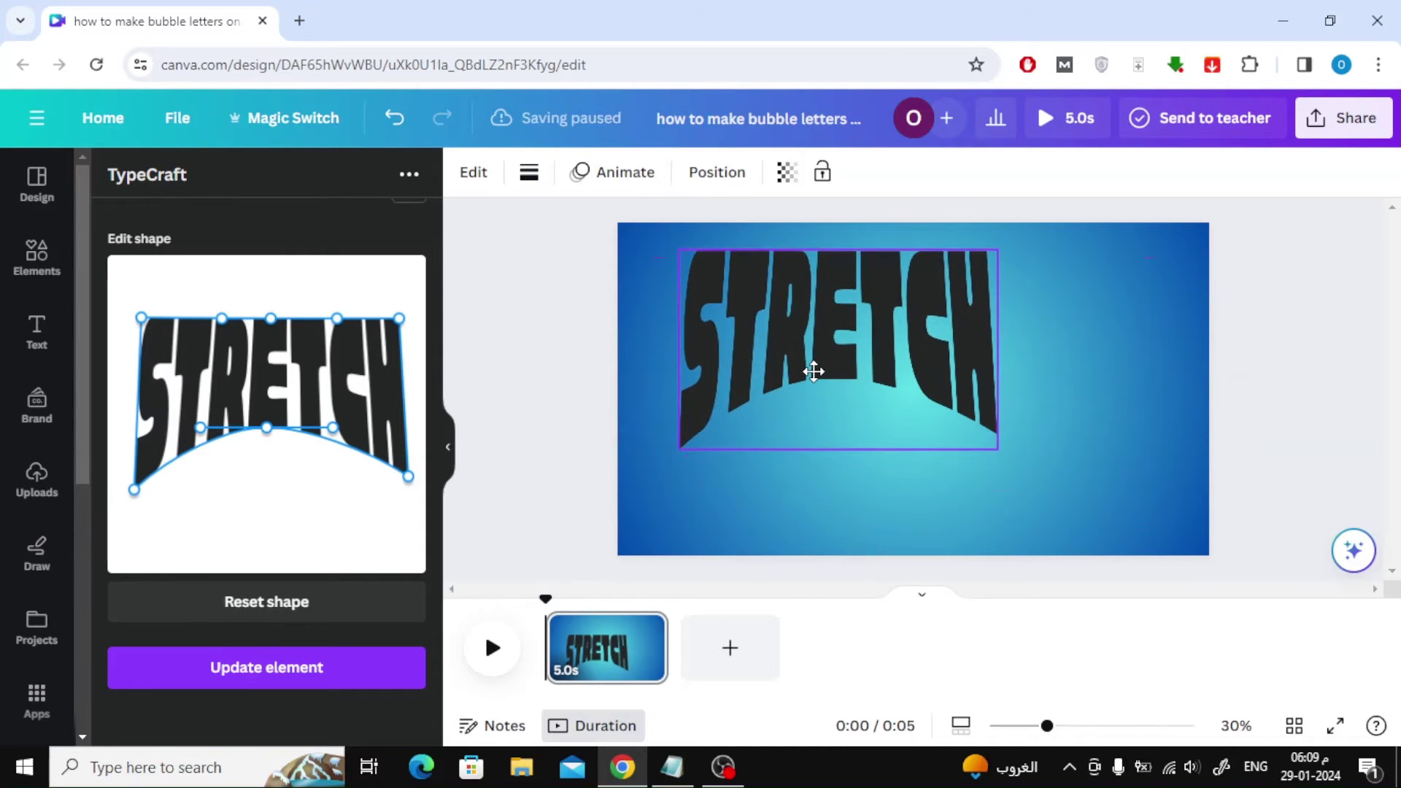
{"action": "scroll", "coordinate": [322, 503], "scroll_direction": "up", "scroll_amount": 2}
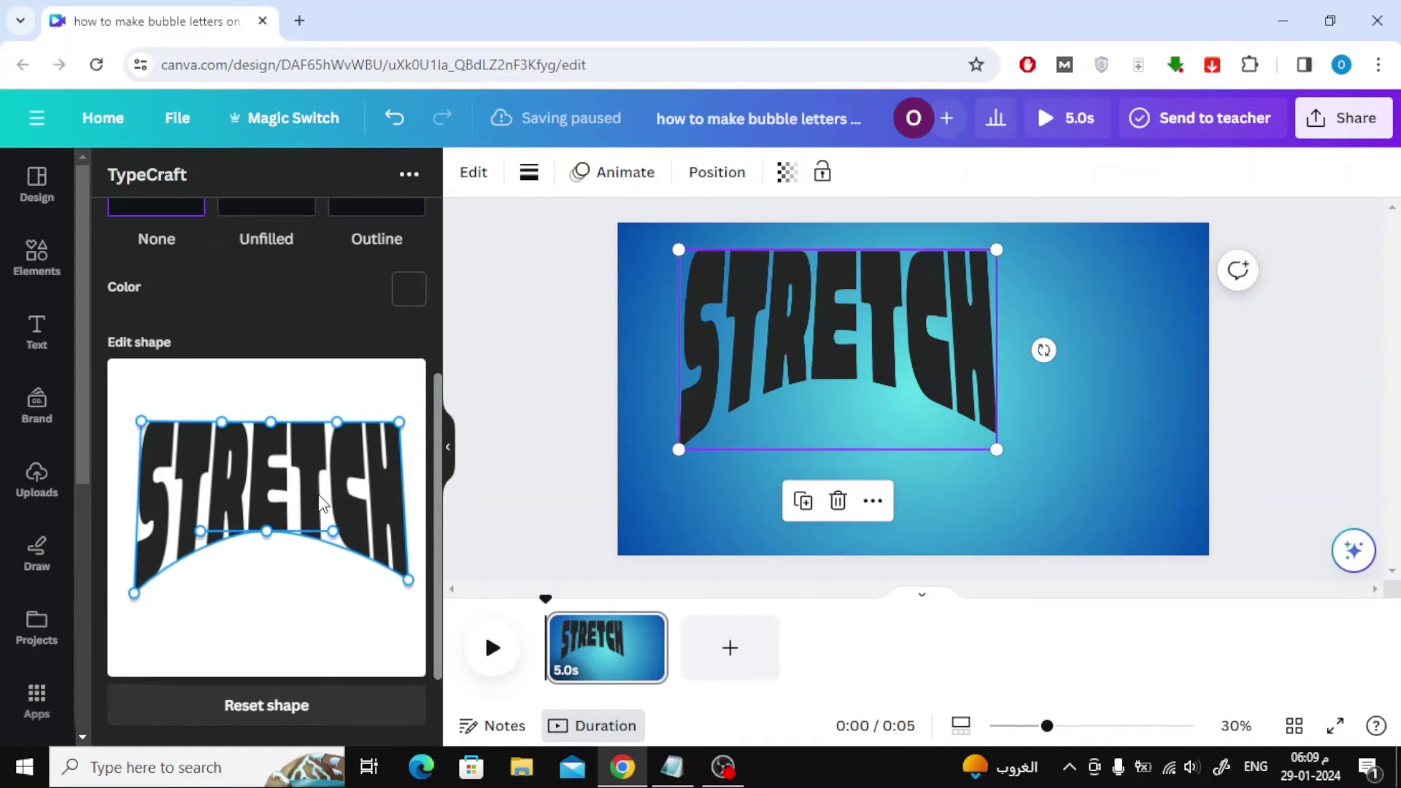
{"action": "scroll", "coordinate": [322, 504], "scroll_direction": "up", "scroll_amount": 3}
{"action": "scroll", "coordinate": [321, 505], "scroll_direction": "down", "scroll_amount": 2}
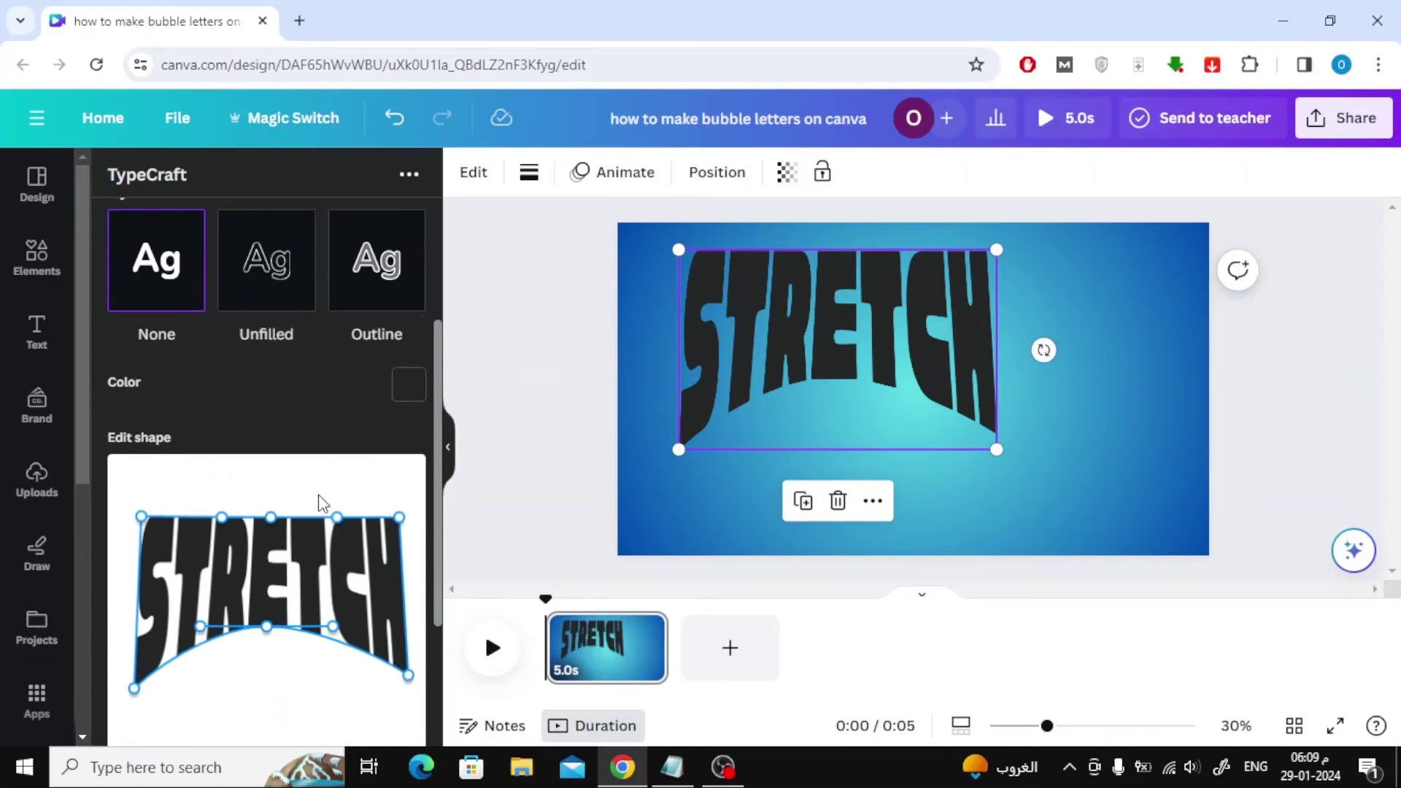
{"action": "scroll", "coordinate": [318, 504], "scroll_direction": "down", "scroll_amount": 3}
{"action": "scroll", "coordinate": [365, 408], "scroll_direction": "up", "scroll_amount": 2}
- Make the lettering white and deepen the upward arch along its bottom edge
{"action": "left_click", "coordinate": [408, 292]}
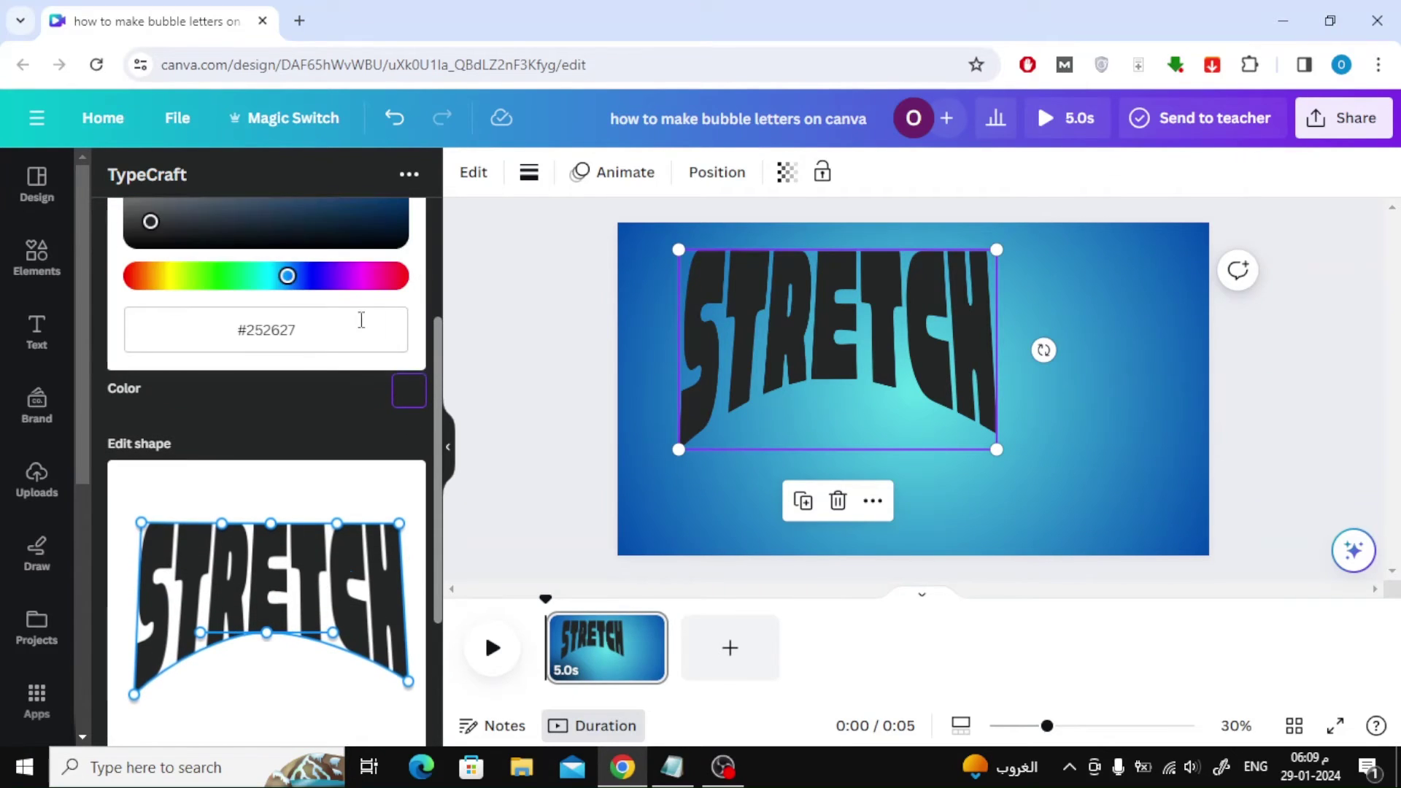
{"action": "scroll", "coordinate": [305, 361], "scroll_direction": "up", "scroll_amount": 2}
{"action": "left_click_drag", "start_coordinate": [235, 304], "coordinate": [134, 247]}
{"action": "left_click", "coordinate": [208, 402]}
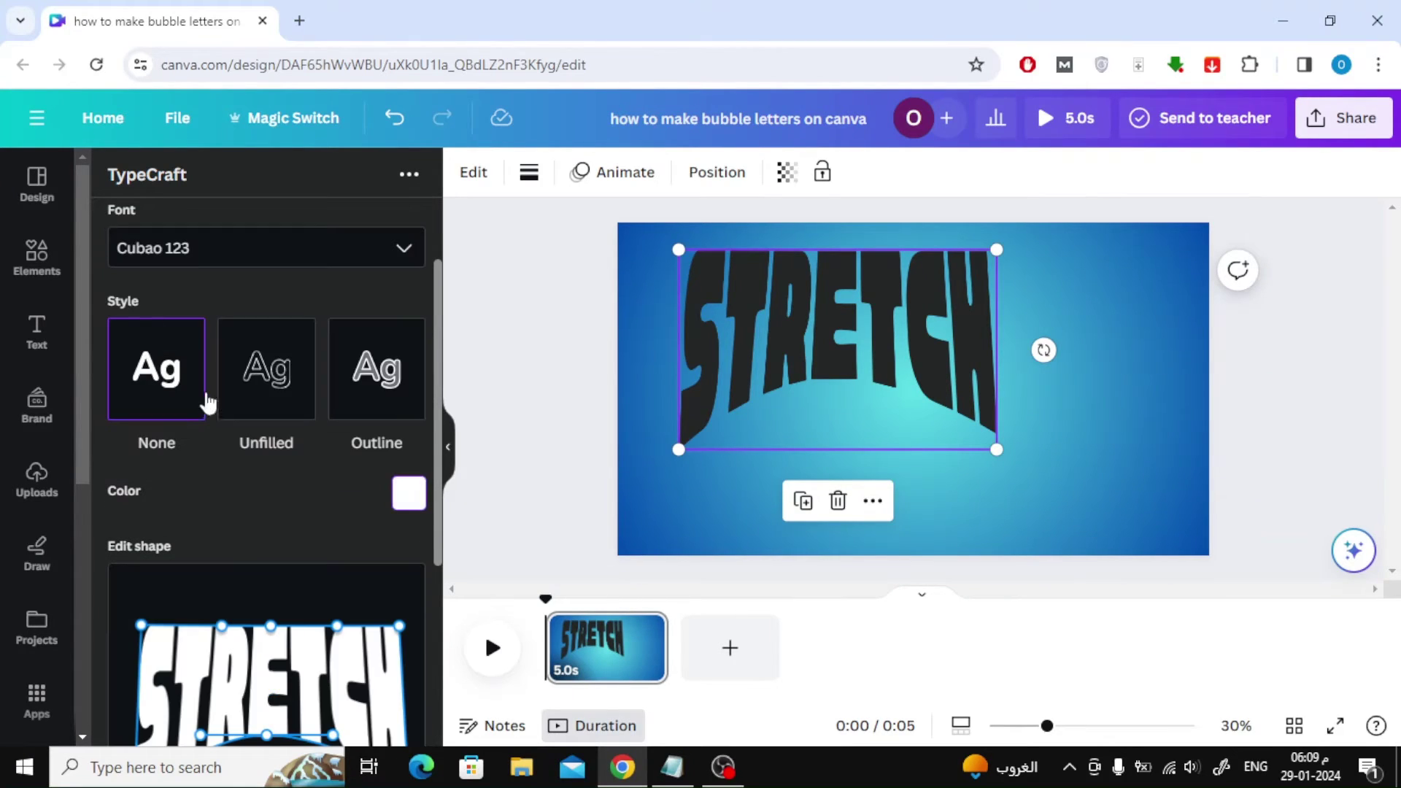
{"action": "scroll", "coordinate": [269, 497], "scroll_direction": "down", "scroll_amount": 3}
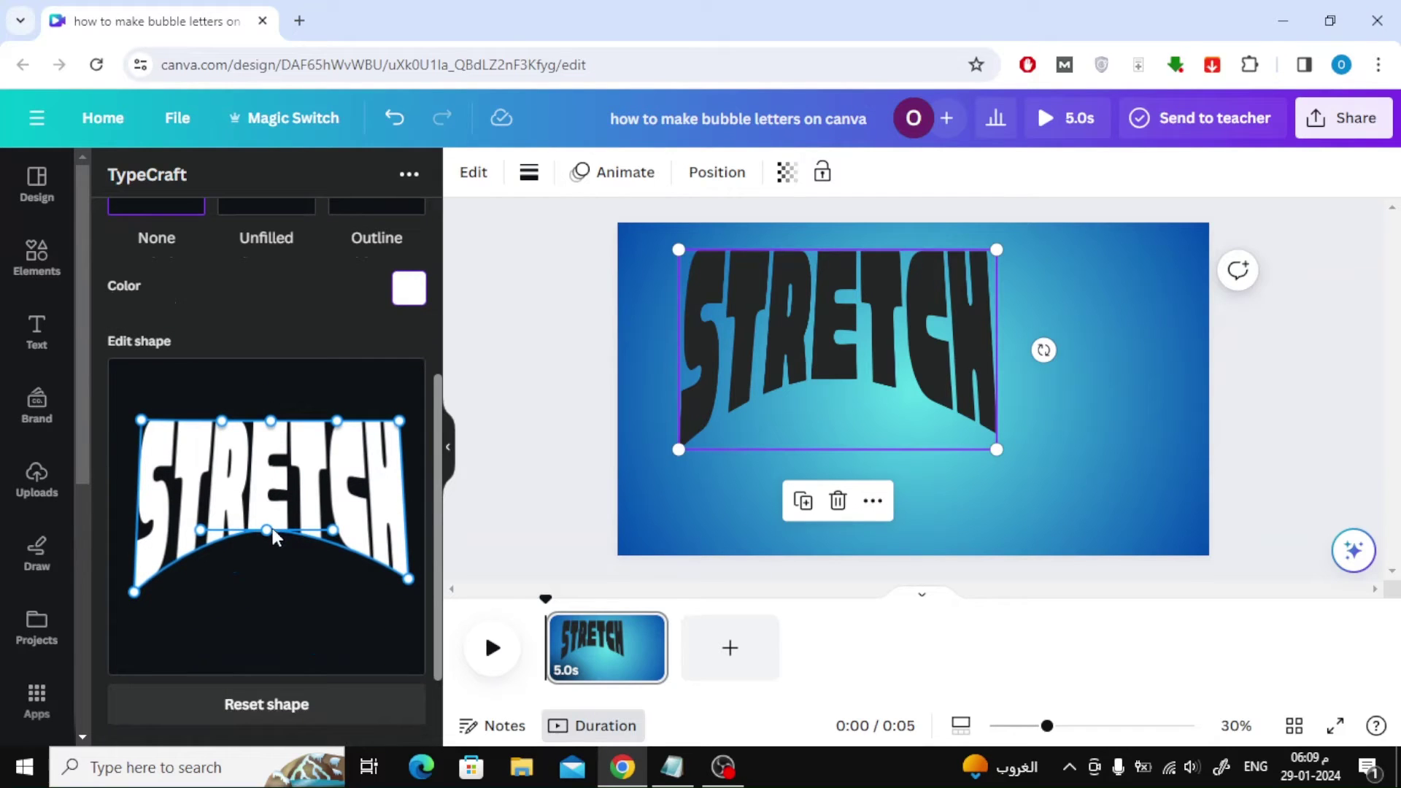
{"action": "mouse_move", "coordinate": [269, 530]}
{"action": "left_mouse_down"}
{"action": "mouse_move", "coordinate": [269, 649]}
{"action": "mouse_move", "coordinate": [261, 521]}
{"action": "left_mouse_up"}
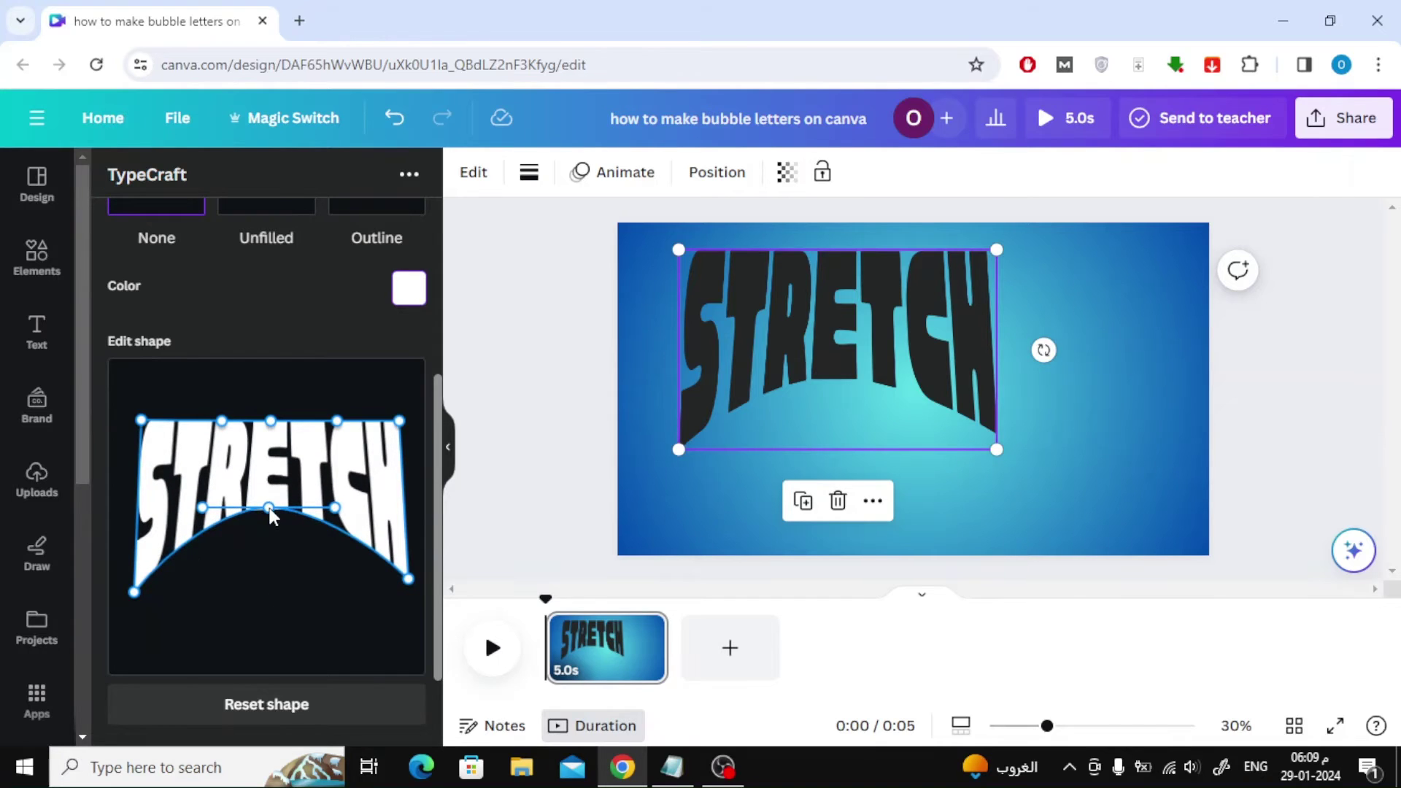
{"action": "scroll", "coordinate": [343, 613], "scroll_direction": "down", "scroll_amount": 2}
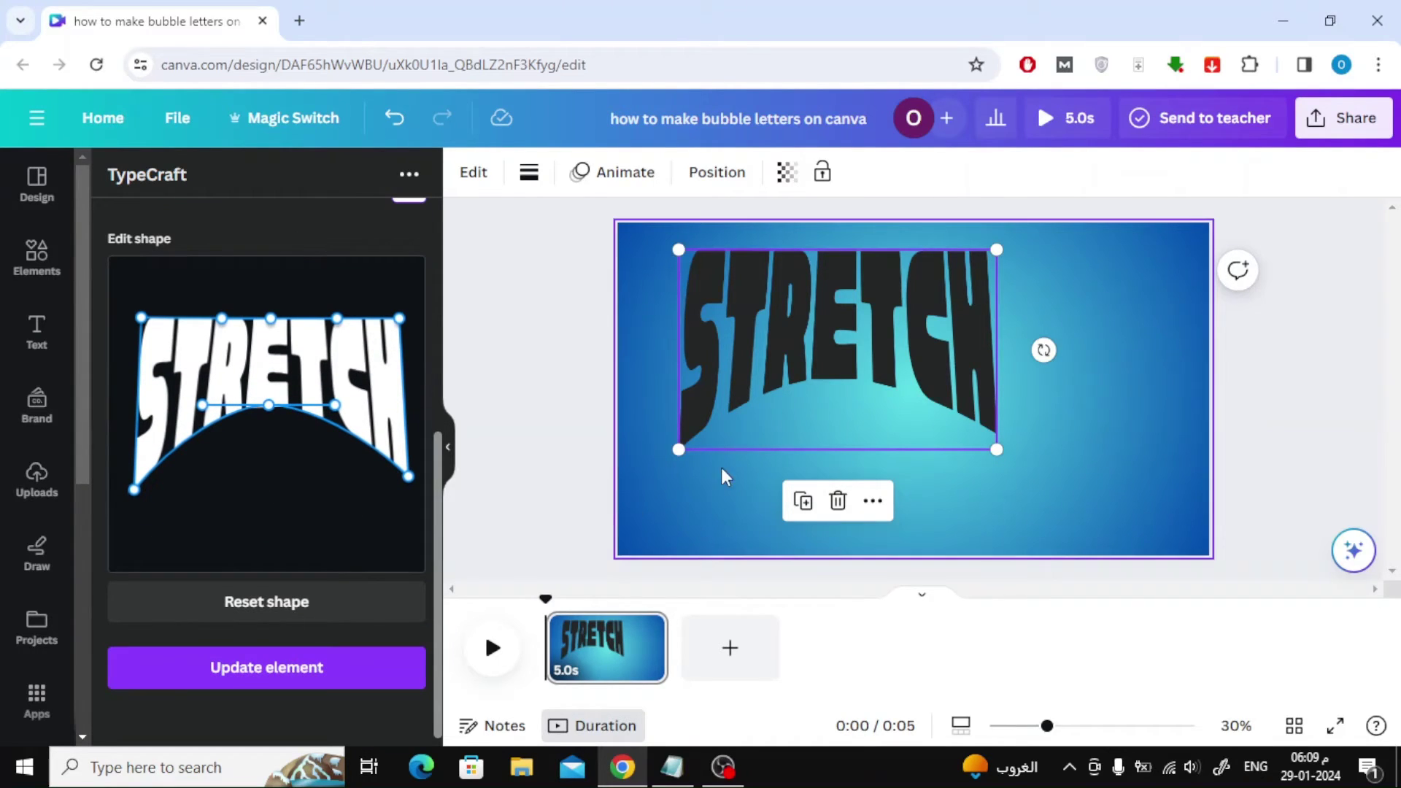
- Apply the white colour and deeper arch to STRETCH with Update element
{"action": "left_click", "coordinate": [244, 678]}
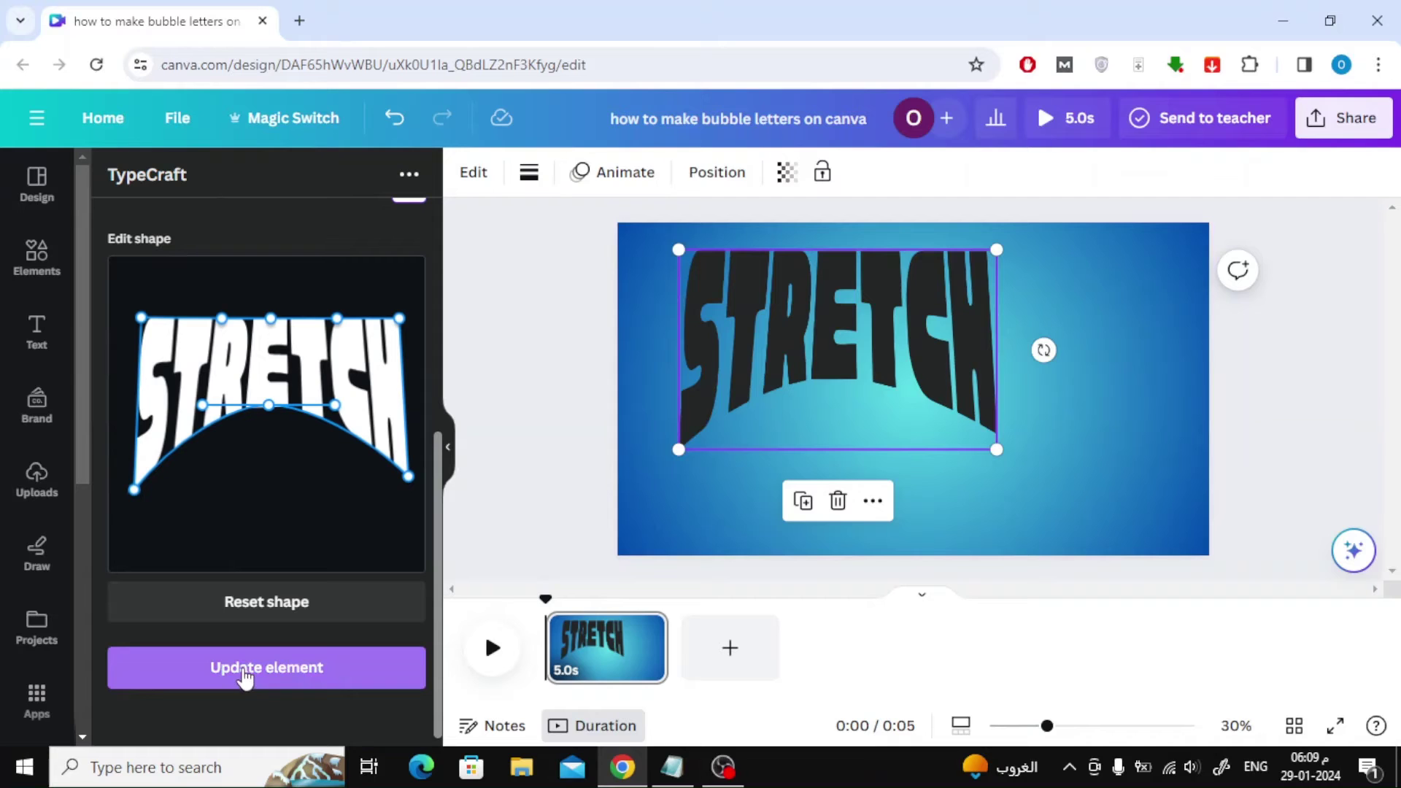
{"action": "scroll", "coordinate": [325, 503], "scroll_direction": "up", "scroll_amount": 3}
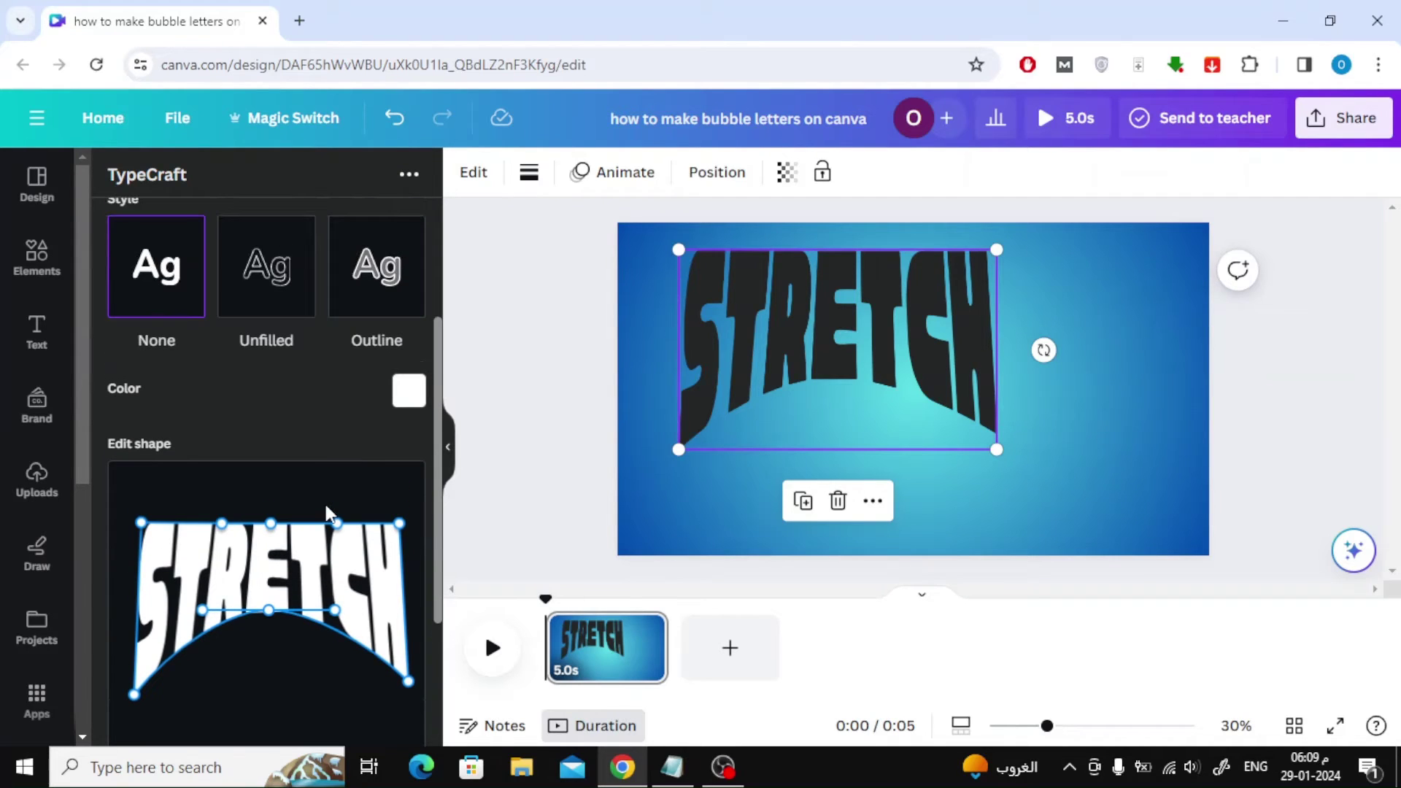
{"action": "scroll", "coordinate": [325, 507], "scroll_direction": "up", "scroll_amount": 3}
{"action": "scroll", "coordinate": [324, 504], "scroll_direction": "down", "scroll_amount": 6}
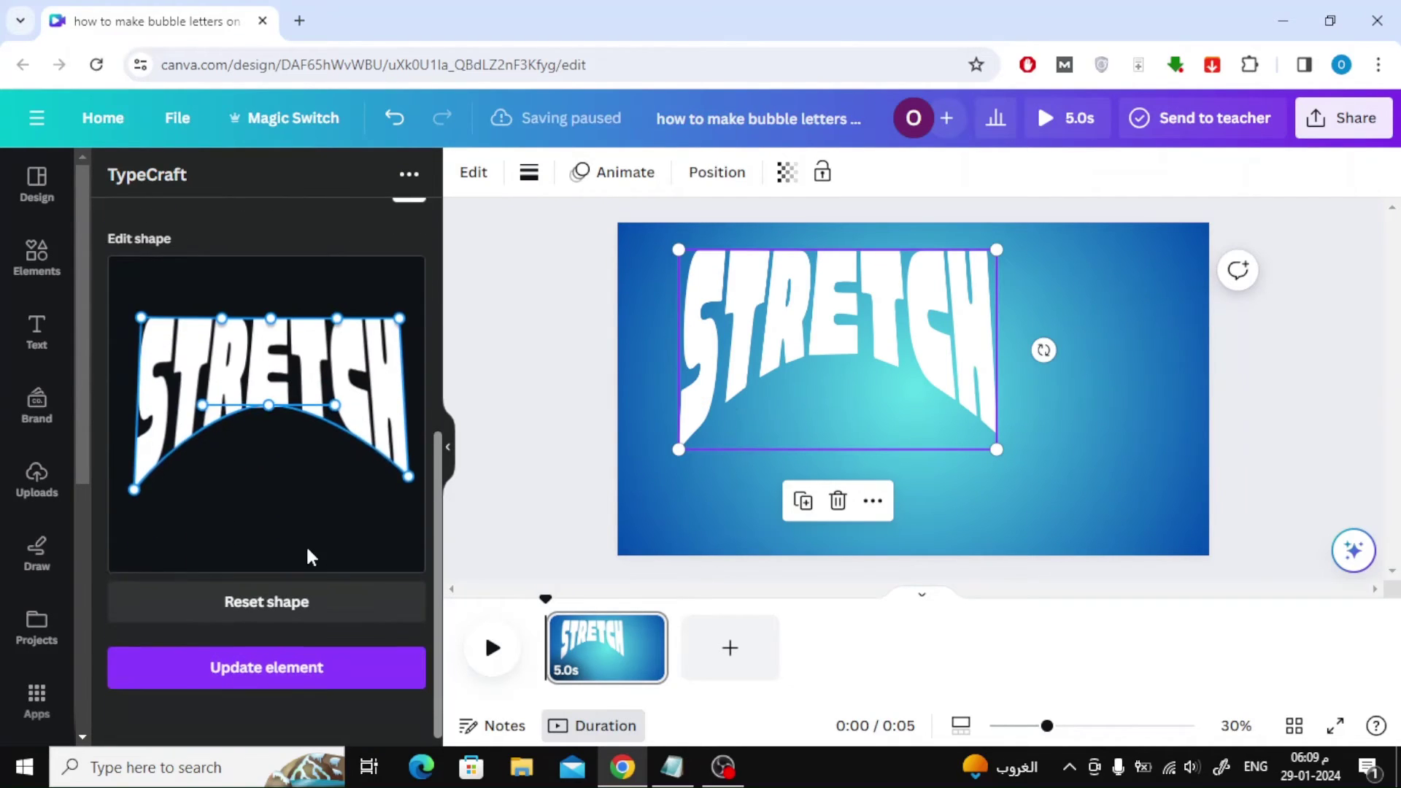
{"action": "scroll", "coordinate": [307, 526], "scroll_direction": "up", "scroll_amount": 2}
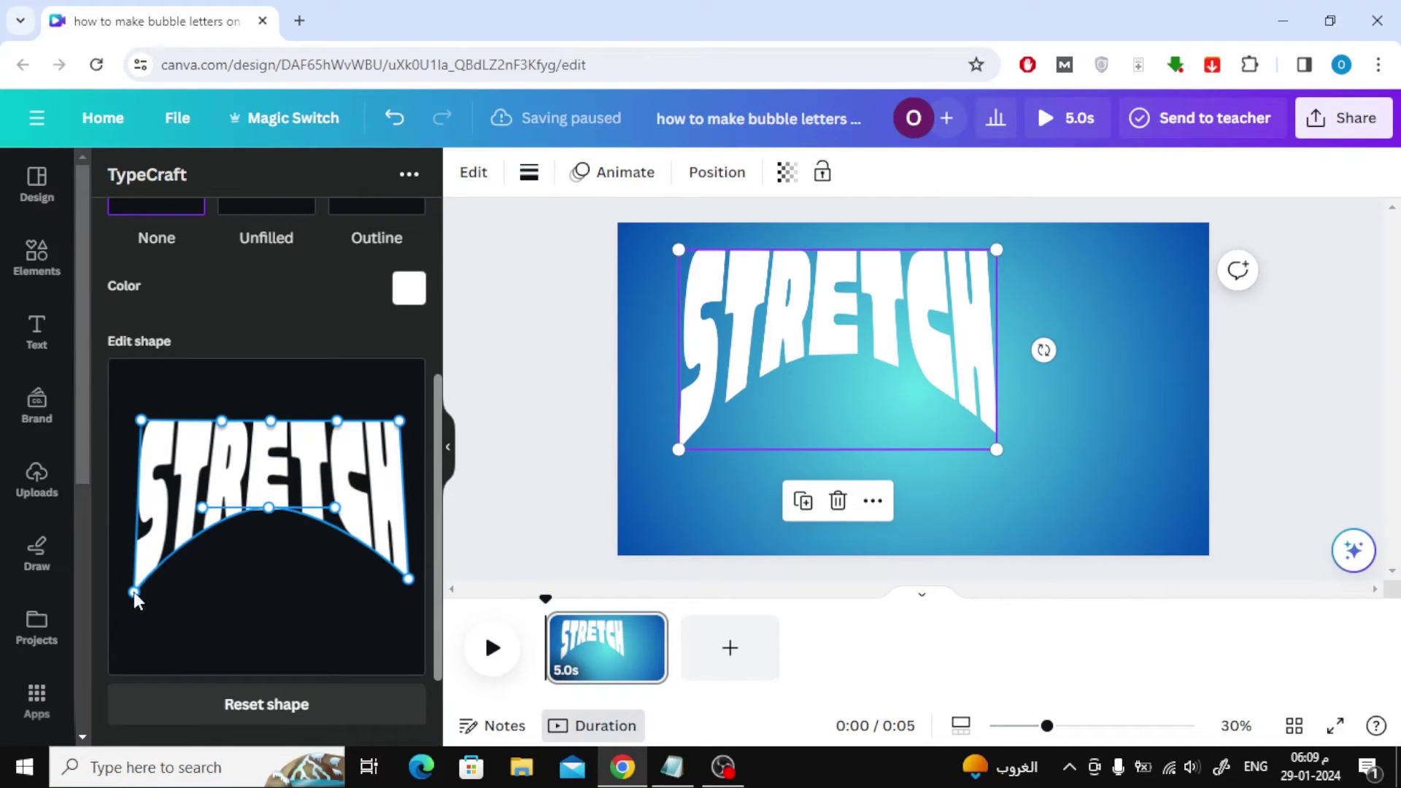
- Rework the warp handles so STRETCH has a flat bottom and a top bulging upward
{"action": "mouse_move", "coordinate": [134, 592]}
{"action": "left_mouse_down"}
{"action": "mouse_move", "coordinate": [149, 502]}
{"action": "mouse_move", "coordinate": [140, 605]}
{"action": "left_mouse_up"}
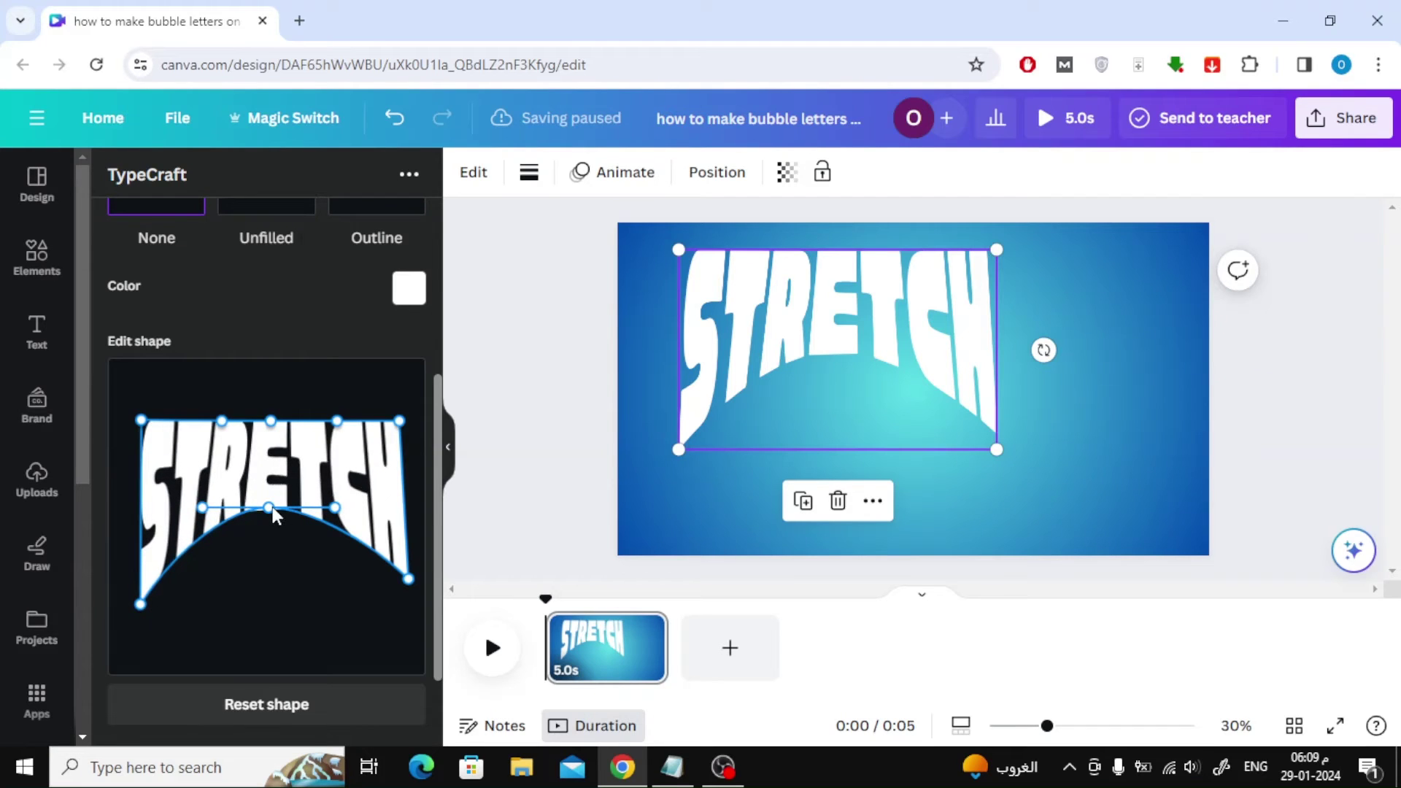
{"action": "left_click_drag", "start_coordinate": [274, 508], "coordinate": [266, 580]}
{"action": "left_click_drag", "start_coordinate": [140, 605], "coordinate": [146, 567]}
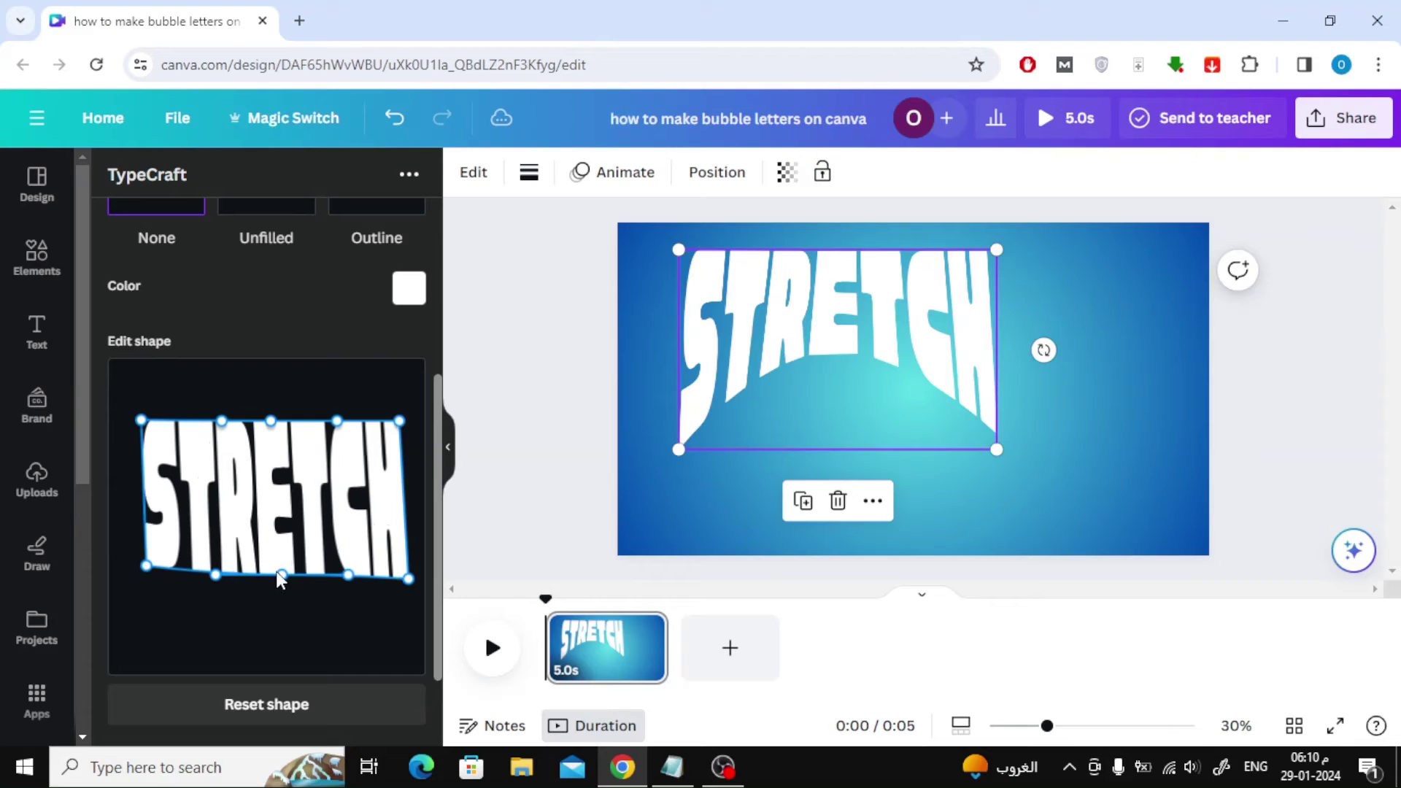
{"action": "left_click_drag", "start_coordinate": [281, 575], "coordinate": [275, 541]}
{"action": "left_click_drag", "start_coordinate": [146, 567], "coordinate": [153, 506]}
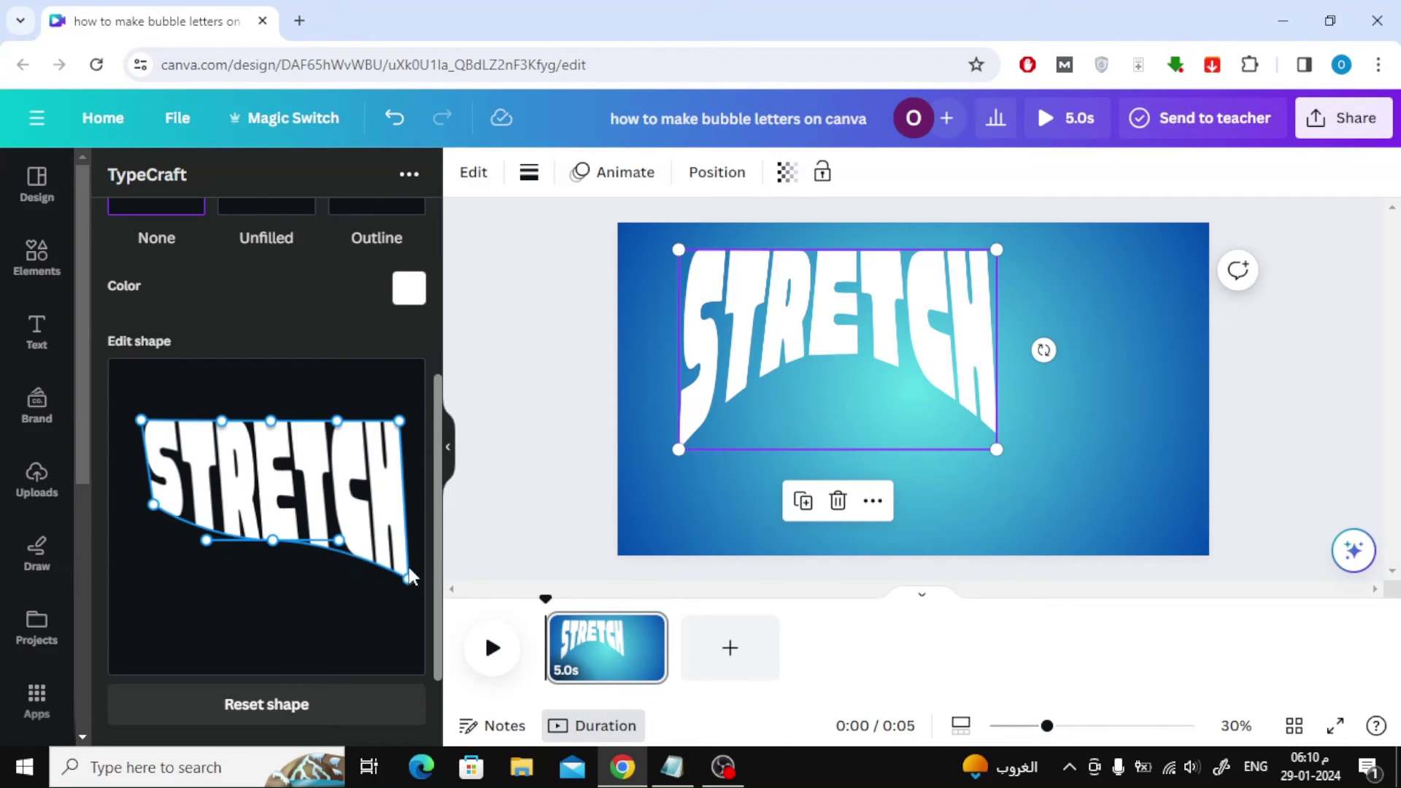
{"action": "left_click_drag", "start_coordinate": [407, 576], "coordinate": [407, 491]}
{"action": "mouse_move", "coordinate": [272, 540]}
{"action": "left_mouse_down"}
{"action": "mouse_move", "coordinate": [243, 490]}
{"action": "mouse_move", "coordinate": [308, 489]}
{"action": "mouse_move", "coordinate": [219, 493]}
{"action": "mouse_move", "coordinate": [269, 491]}
{"action": "mouse_move", "coordinate": [356, 538]}
{"action": "mouse_move", "coordinate": [269, 582]}
{"action": "mouse_move", "coordinate": [255, 534]}
{"action": "left_mouse_up"}
{"action": "left_click_drag", "start_coordinate": [271, 421], "coordinate": [271, 367]}
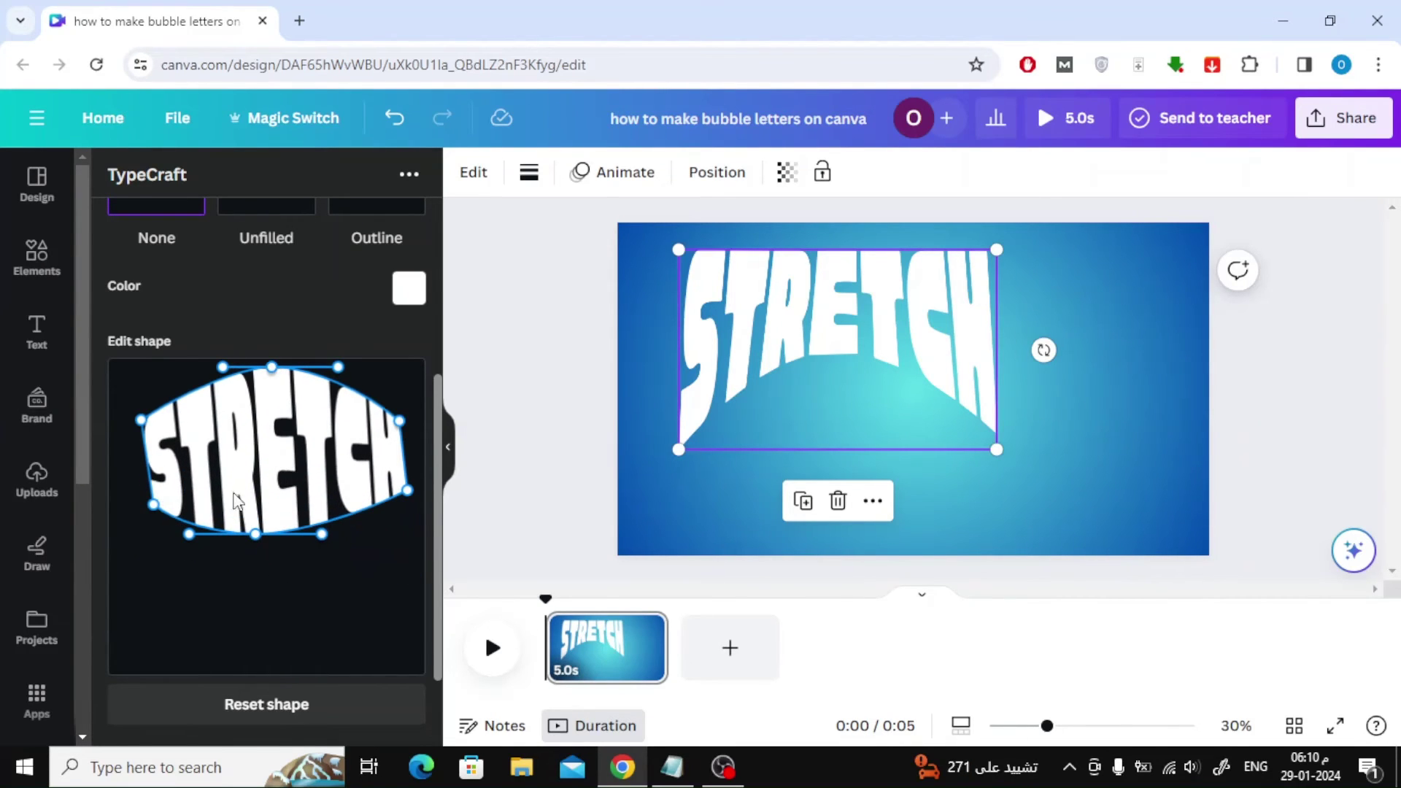
{"action": "left_click_drag", "start_coordinate": [152, 505], "coordinate": [134, 537]}
{"action": "mouse_move", "coordinate": [141, 421]}
{"action": "left_mouse_down"}
{"action": "mouse_move", "coordinate": [144, 371]}
{"action": "mouse_move", "coordinate": [146, 398]}
{"action": "left_mouse_up"}
{"action": "scroll", "coordinate": [296, 467], "scroll_direction": "up", "scroll_amount": 5}
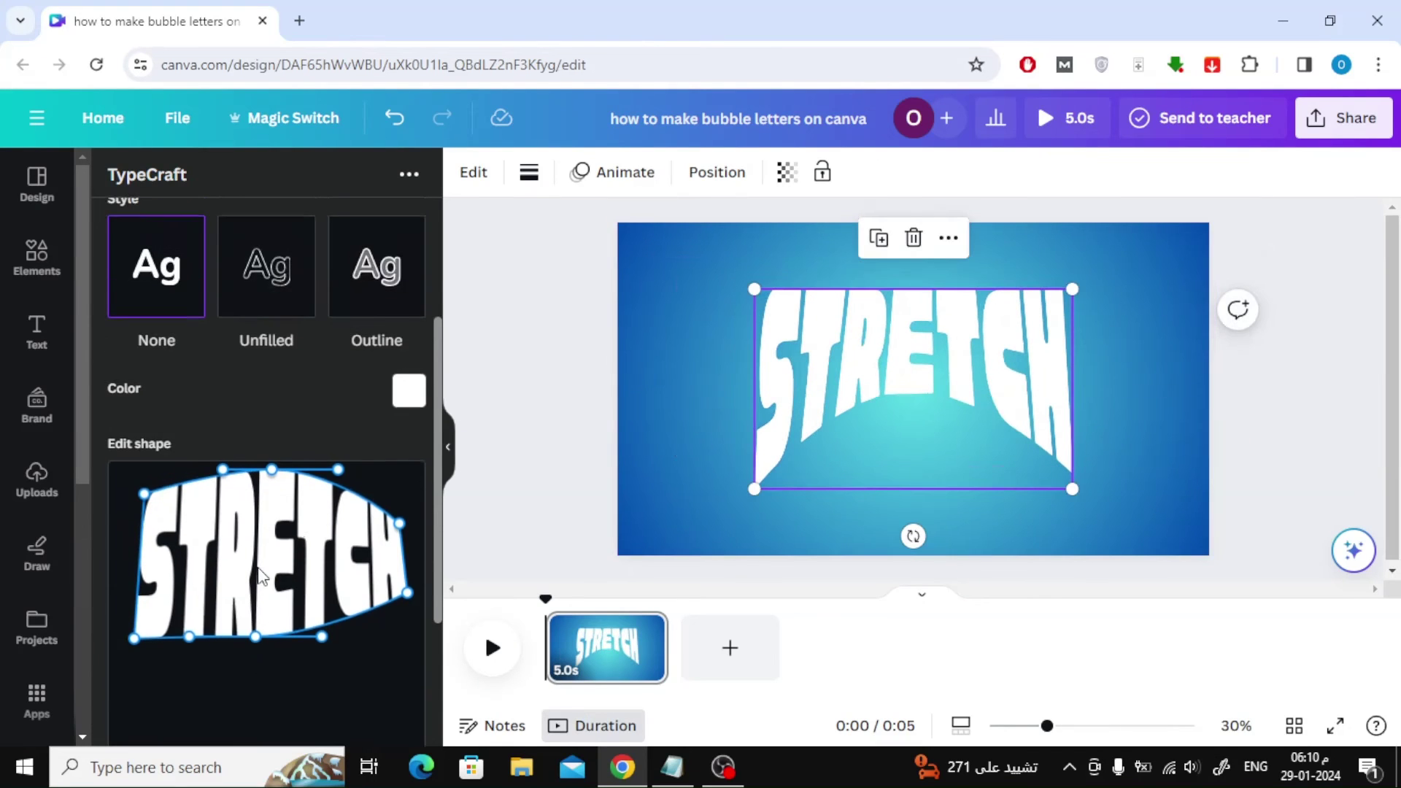
- Switch to the Outline style with a black border of width 5
{"action": "left_click", "coordinate": [376, 365]}
{"action": "scroll", "coordinate": [372, 408], "scroll_direction": "down", "scroll_amount": 3}
{"action": "left_click", "coordinate": [409, 427]}
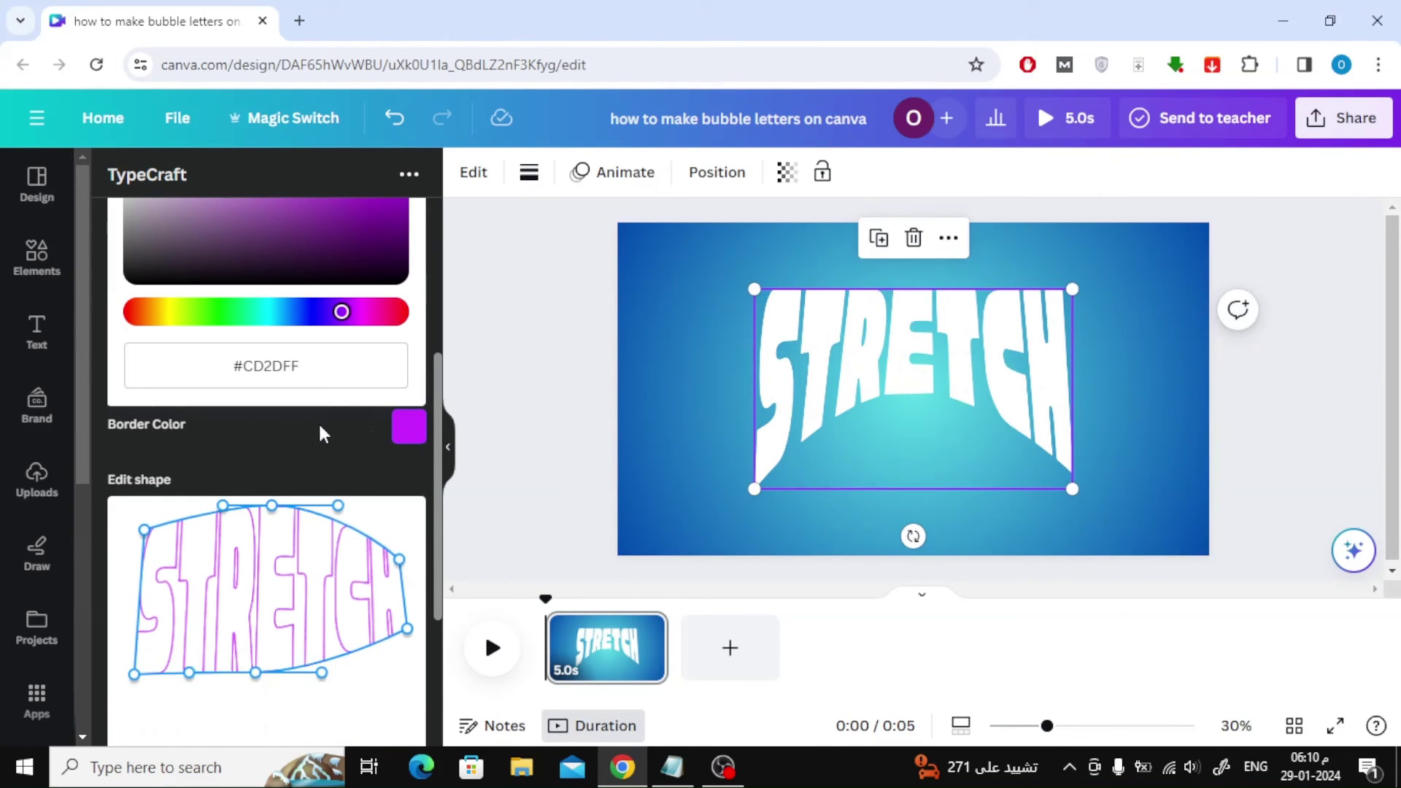
{"action": "left_click_drag", "start_coordinate": [304, 284], "coordinate": [145, 276]}
{"action": "left_click", "coordinate": [304, 430]}
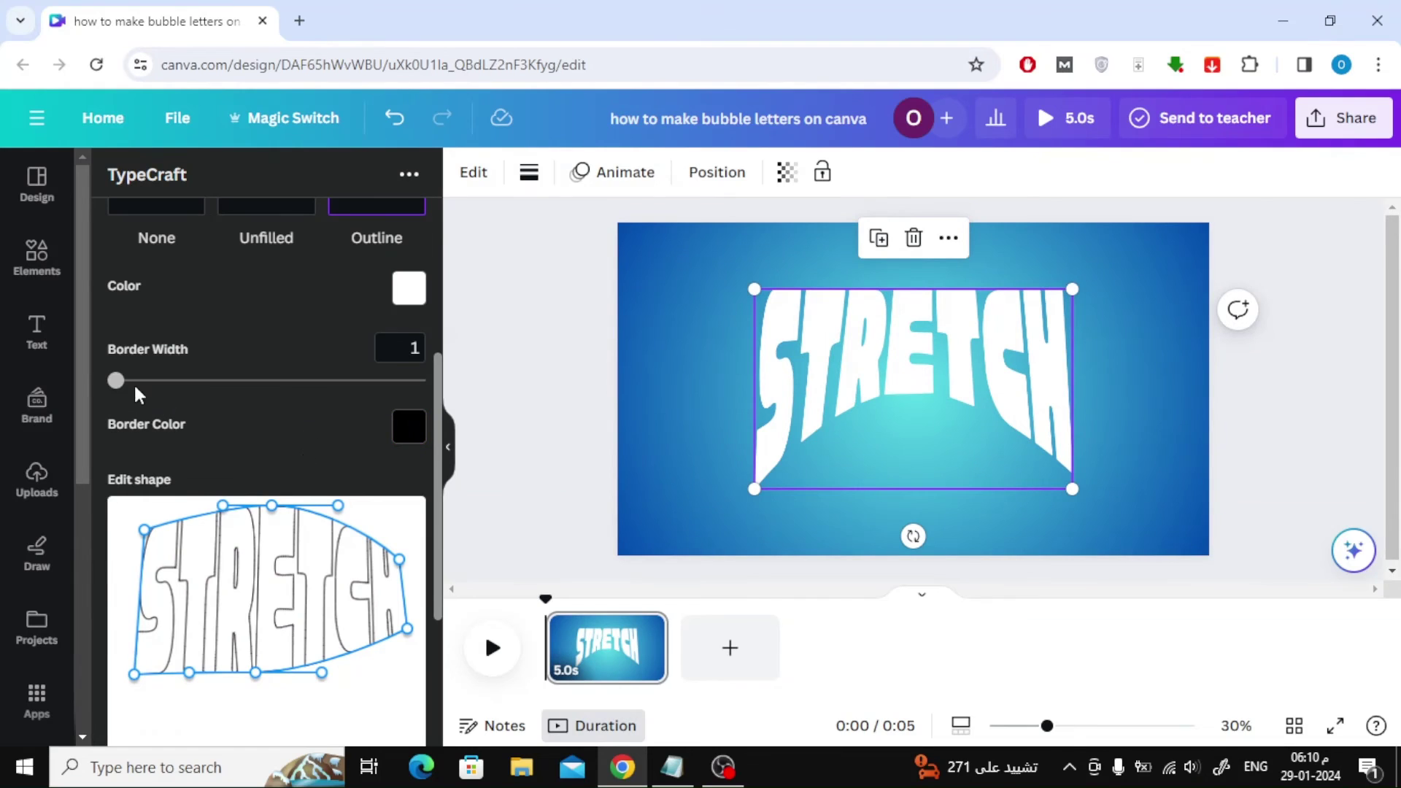
{"action": "left_click_drag", "start_coordinate": [134, 382], "coordinate": [180, 381]}
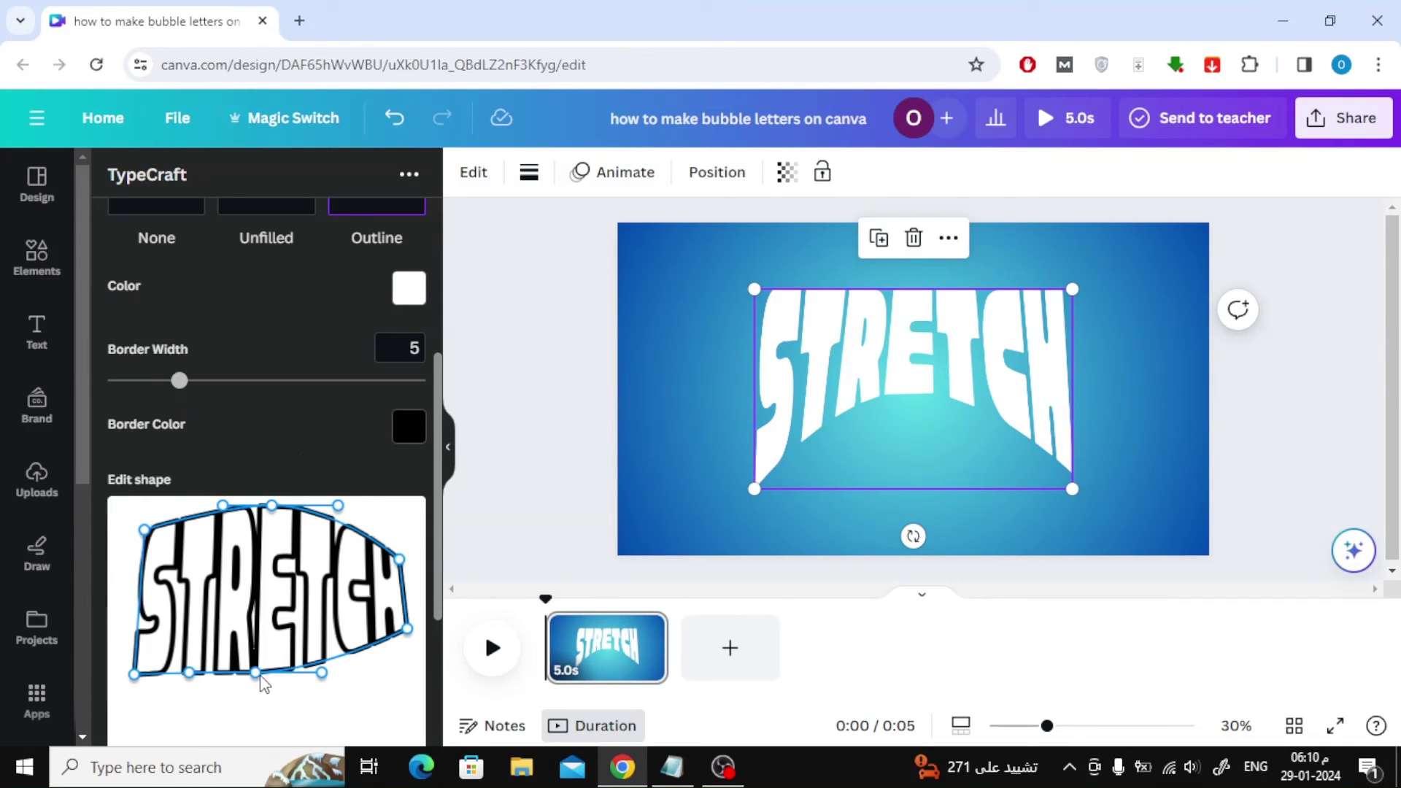
- Pull the bottom-right warp corner down and lower the top-left corner
{"action": "left_click_drag", "start_coordinate": [408, 629], "coordinate": [406, 682]}
{"action": "left_click_drag", "start_coordinate": [145, 530], "coordinate": [140, 574]}
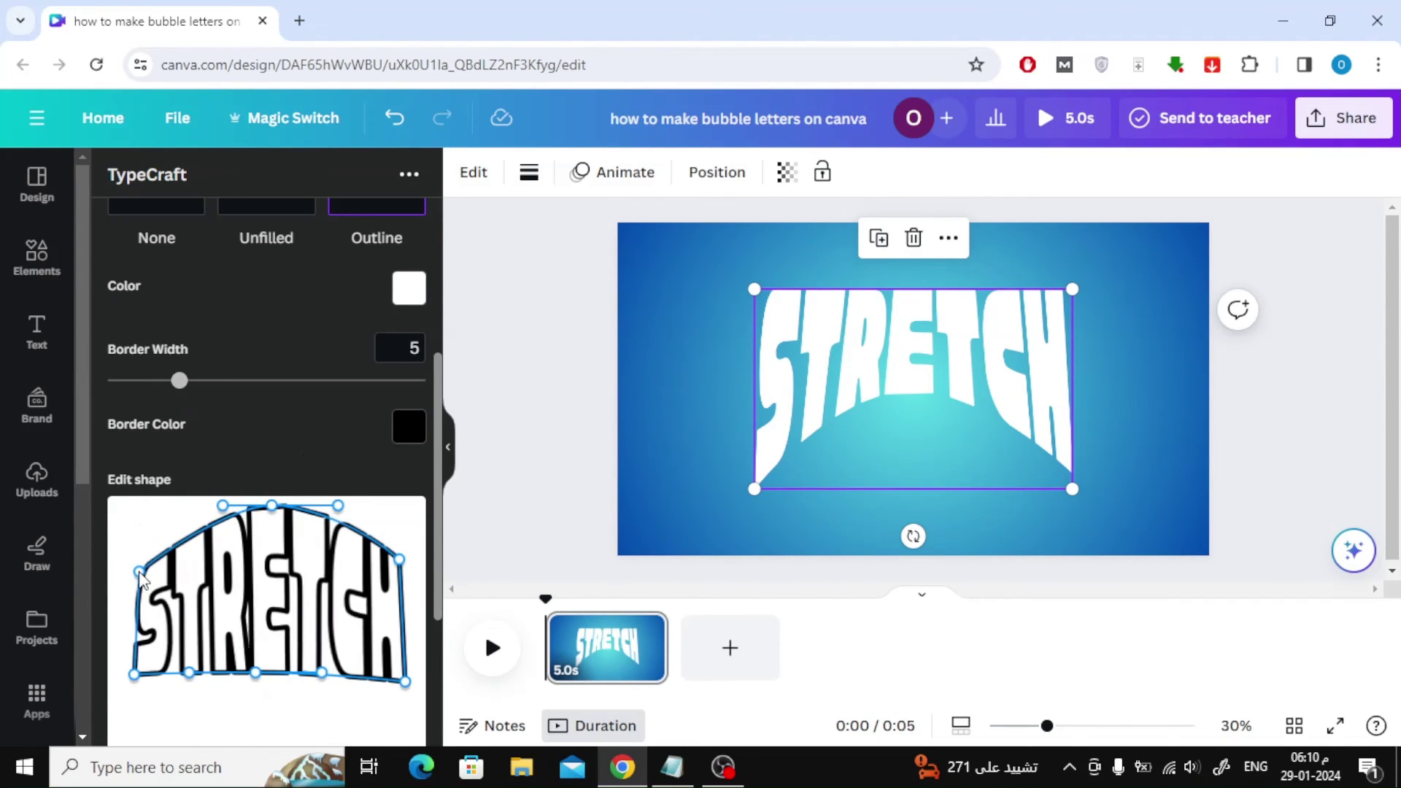
{"action": "scroll", "coordinate": [267, 584], "scroll_direction": "down", "scroll_amount": 3}
- Apply the black-outlined STRETCH to the design and move it up
{"action": "left_click", "coordinate": [256, 705]}
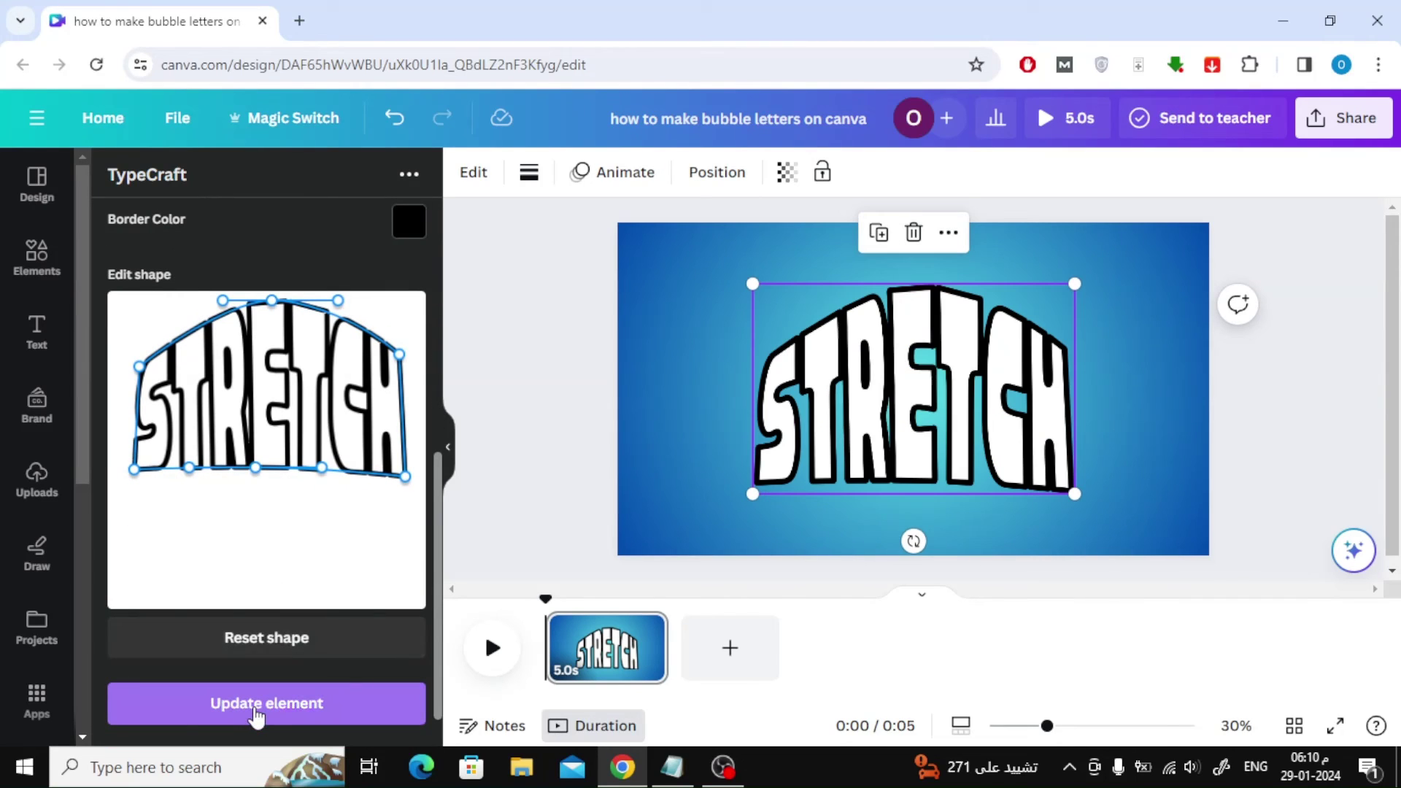
{"action": "left_click_drag", "start_coordinate": [892, 435], "coordinate": [891, 407]}
{"action": "scroll", "coordinate": [219, 579], "scroll_direction": "up", "scroll_amount": 3}
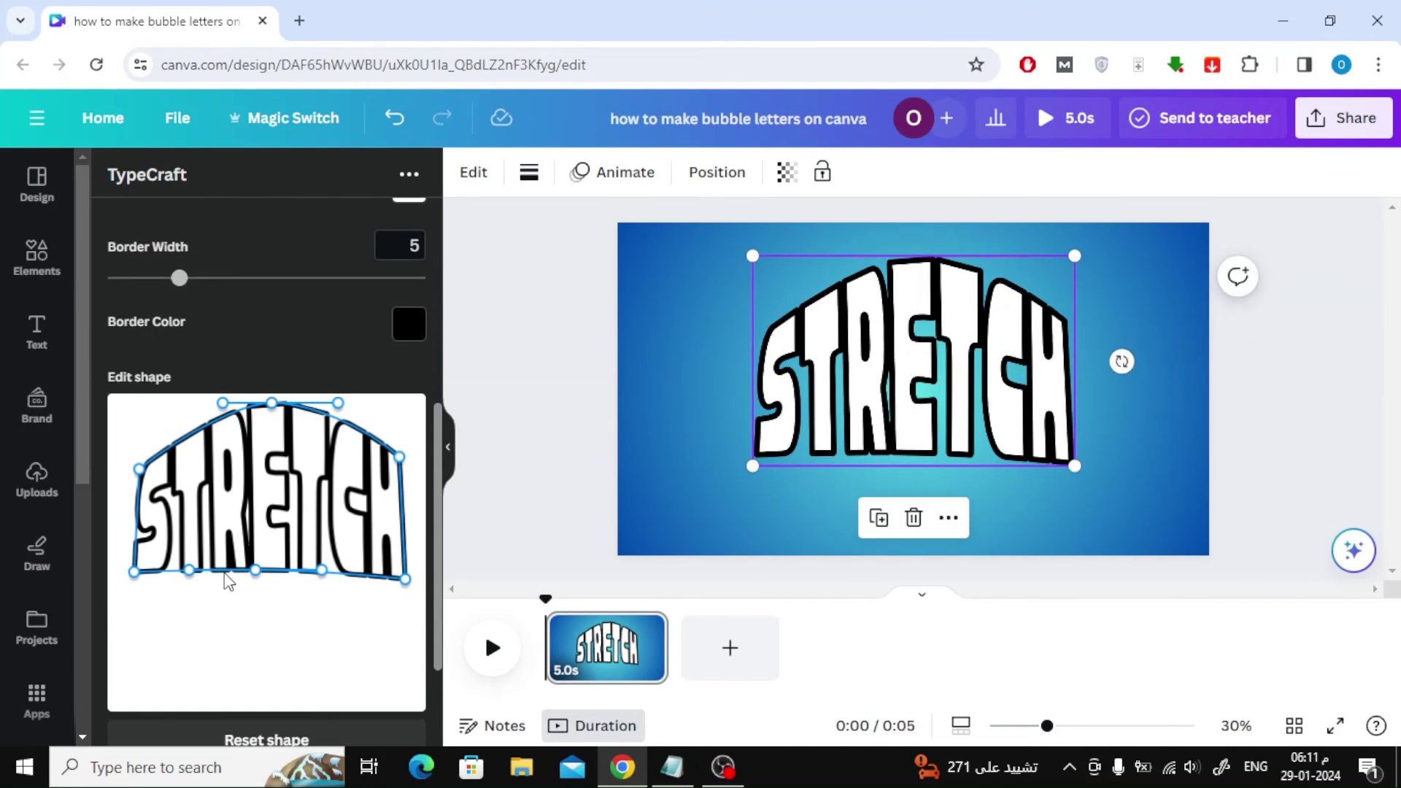
{"action": "scroll", "coordinate": [230, 581], "scroll_direction": "up", "scroll_amount": 2}
- Thin the border to width 3, update the design, and arch the bottom upward
{"action": "left_click_drag", "start_coordinate": [179, 379], "coordinate": [147, 381]}
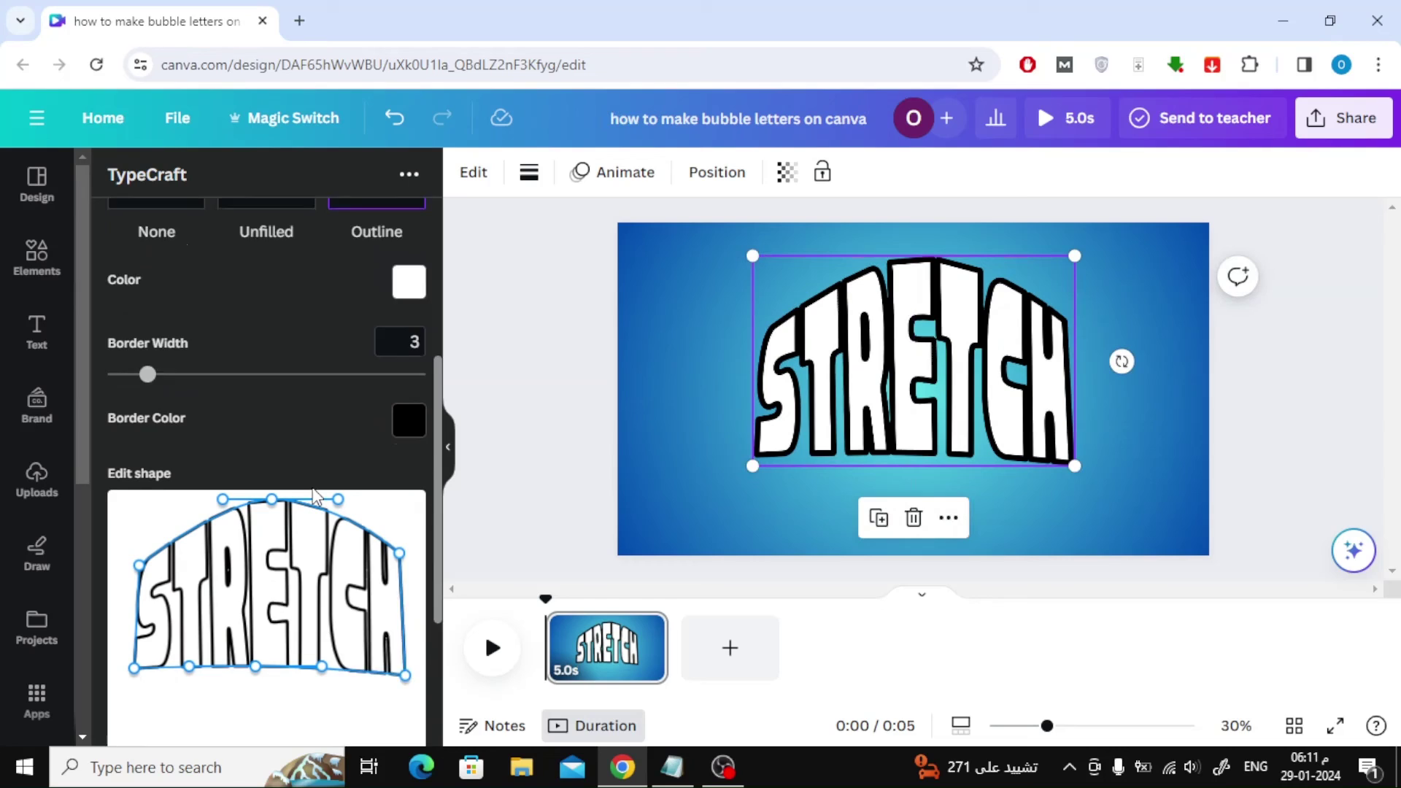
{"action": "scroll", "coordinate": [245, 657], "scroll_direction": "down", "scroll_amount": 3}
{"action": "left_click", "coordinate": [244, 706]}
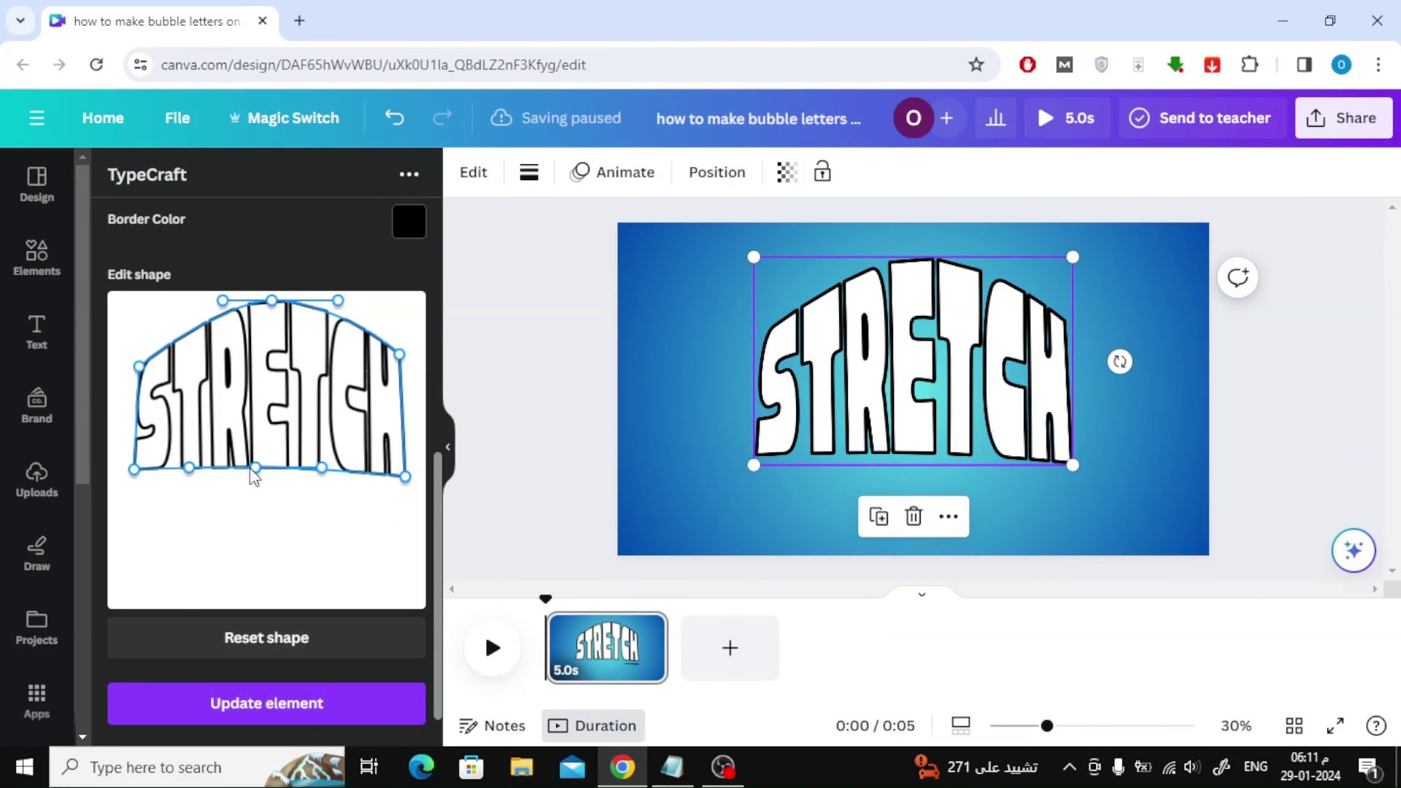
{"action": "left_click_drag", "start_coordinate": [255, 468], "coordinate": [261, 398]}
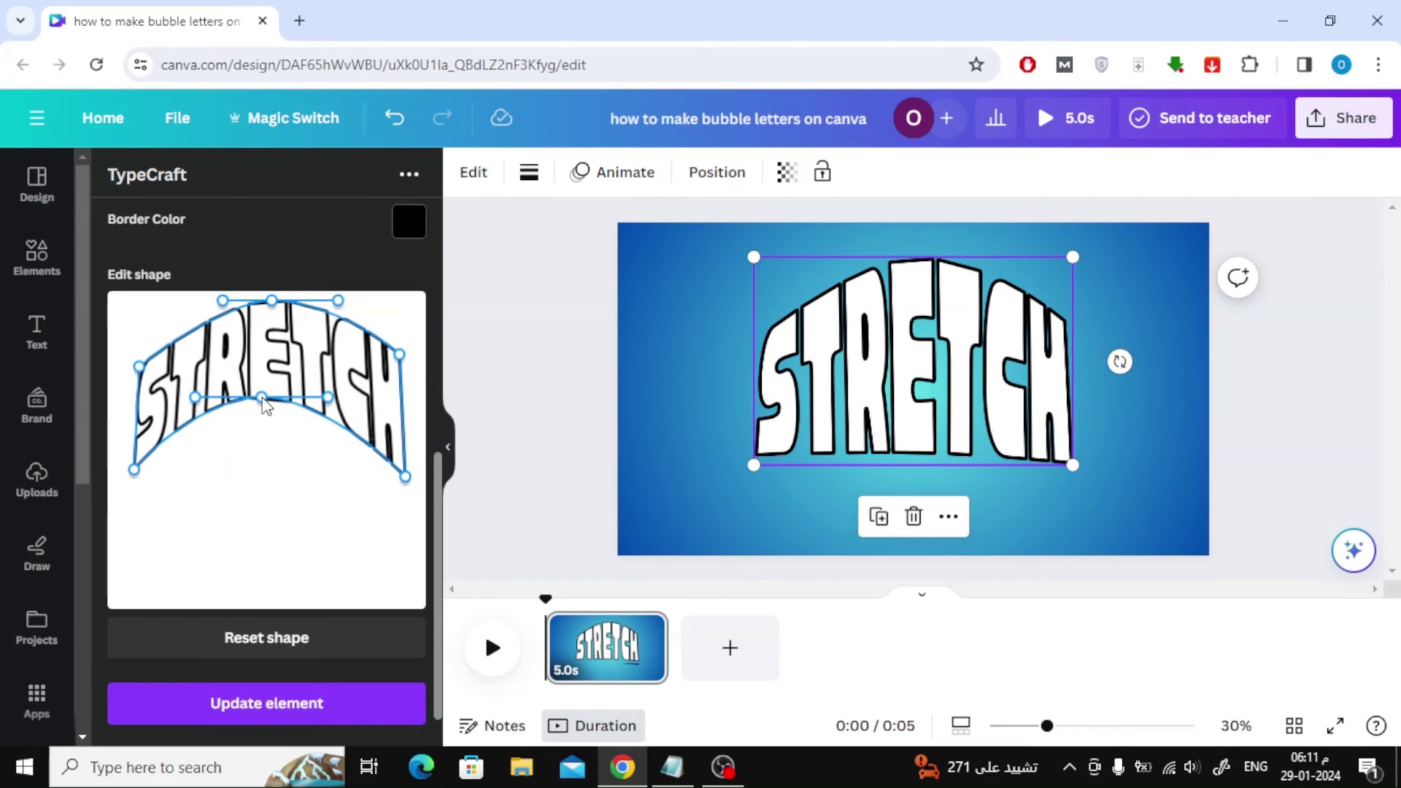
- Apply the arch to the design, then widen and level the warp's ends and corners
{"action": "left_click", "coordinate": [257, 706]}
{"action": "scroll", "coordinate": [146, 555], "scroll_direction": "up", "scroll_amount": 2}
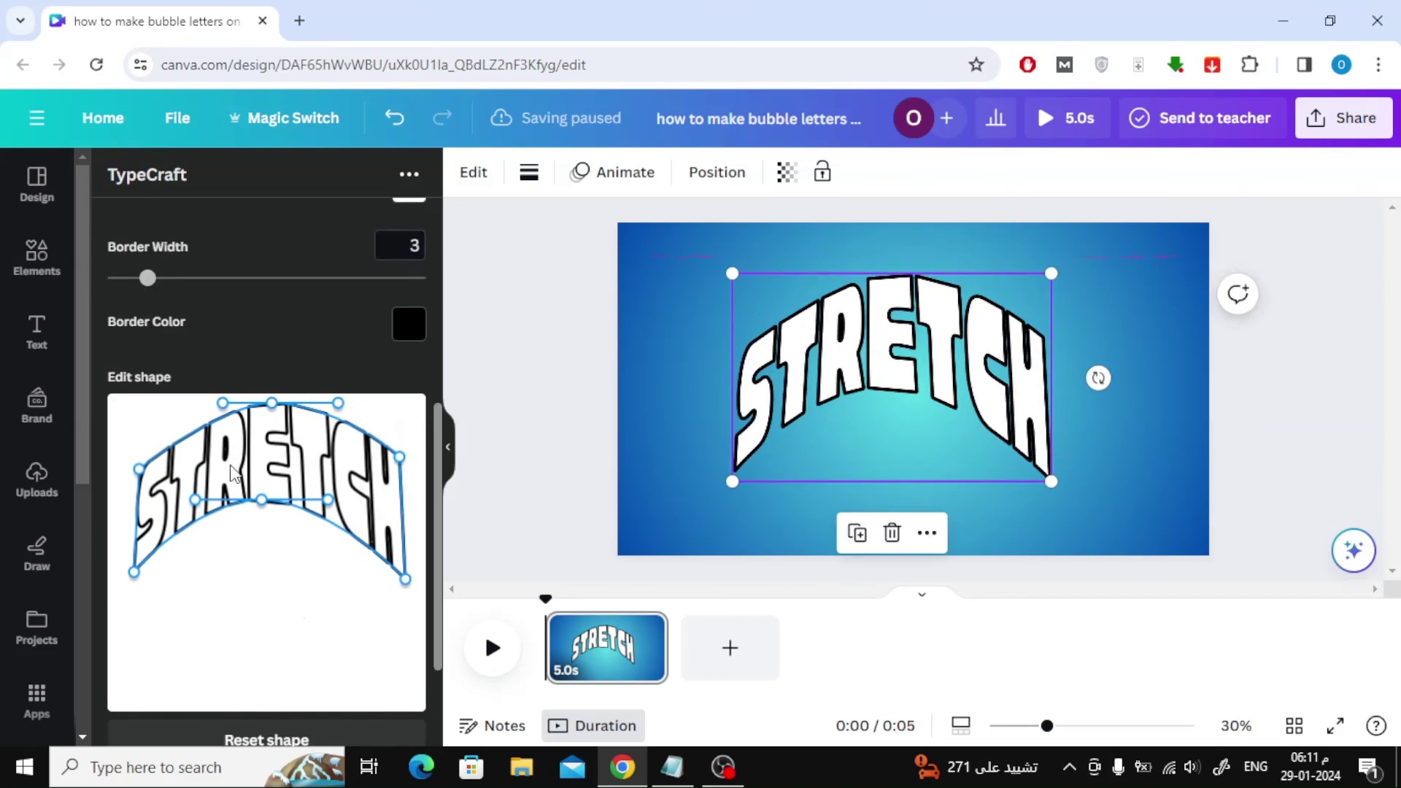
{"action": "left_click_drag", "start_coordinate": [134, 573], "coordinate": [113, 583]}
{"action": "mouse_move", "coordinate": [405, 579]}
{"action": "left_mouse_down"}
{"action": "mouse_move", "coordinate": [427, 597]}
{"action": "mouse_move", "coordinate": [407, 575]}
{"action": "left_mouse_up"}
{"action": "left_click_drag", "start_coordinate": [114, 583], "coordinate": [125, 550]}
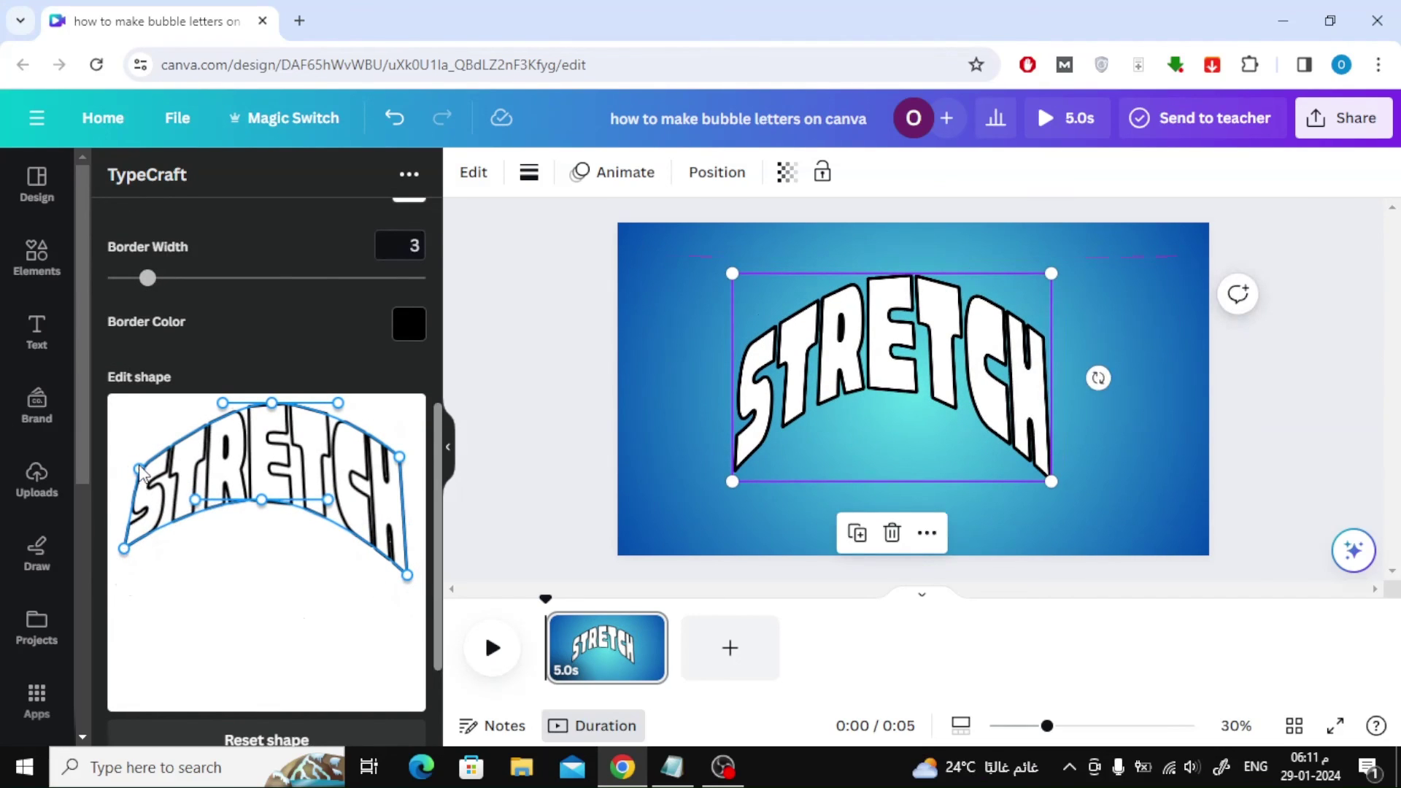
{"action": "left_click_drag", "start_coordinate": [140, 468], "coordinate": [133, 448]}
{"action": "left_click_drag", "start_coordinate": [400, 457], "coordinate": [409, 443]}
{"action": "left_click_drag", "start_coordinate": [407, 576], "coordinate": [413, 550]}
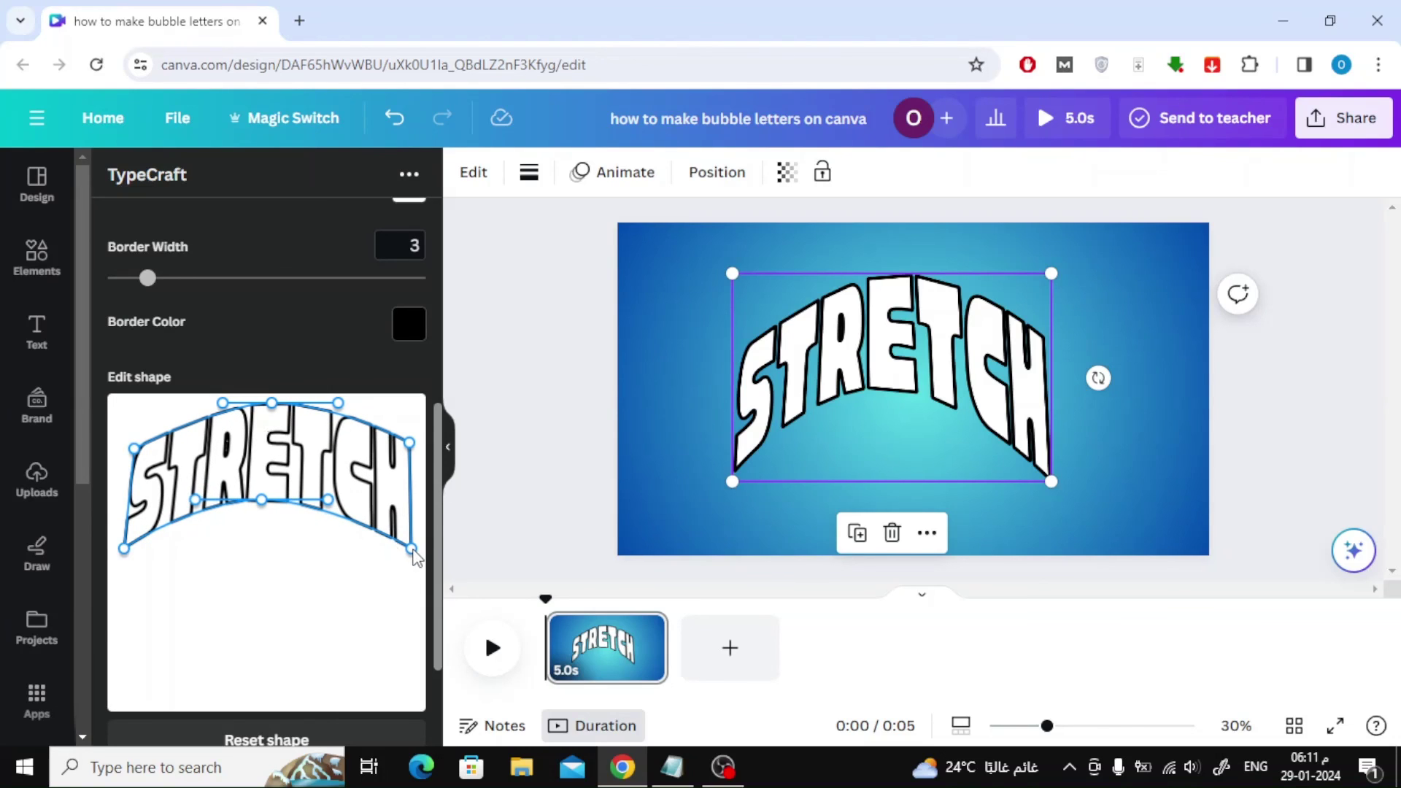
{"action": "left_click_drag", "start_coordinate": [260, 506], "coordinate": [282, 503]}
- Reduce the Border Width to 2
{"action": "scroll", "coordinate": [313, 619], "scroll_direction": "down", "scroll_amount": 2}
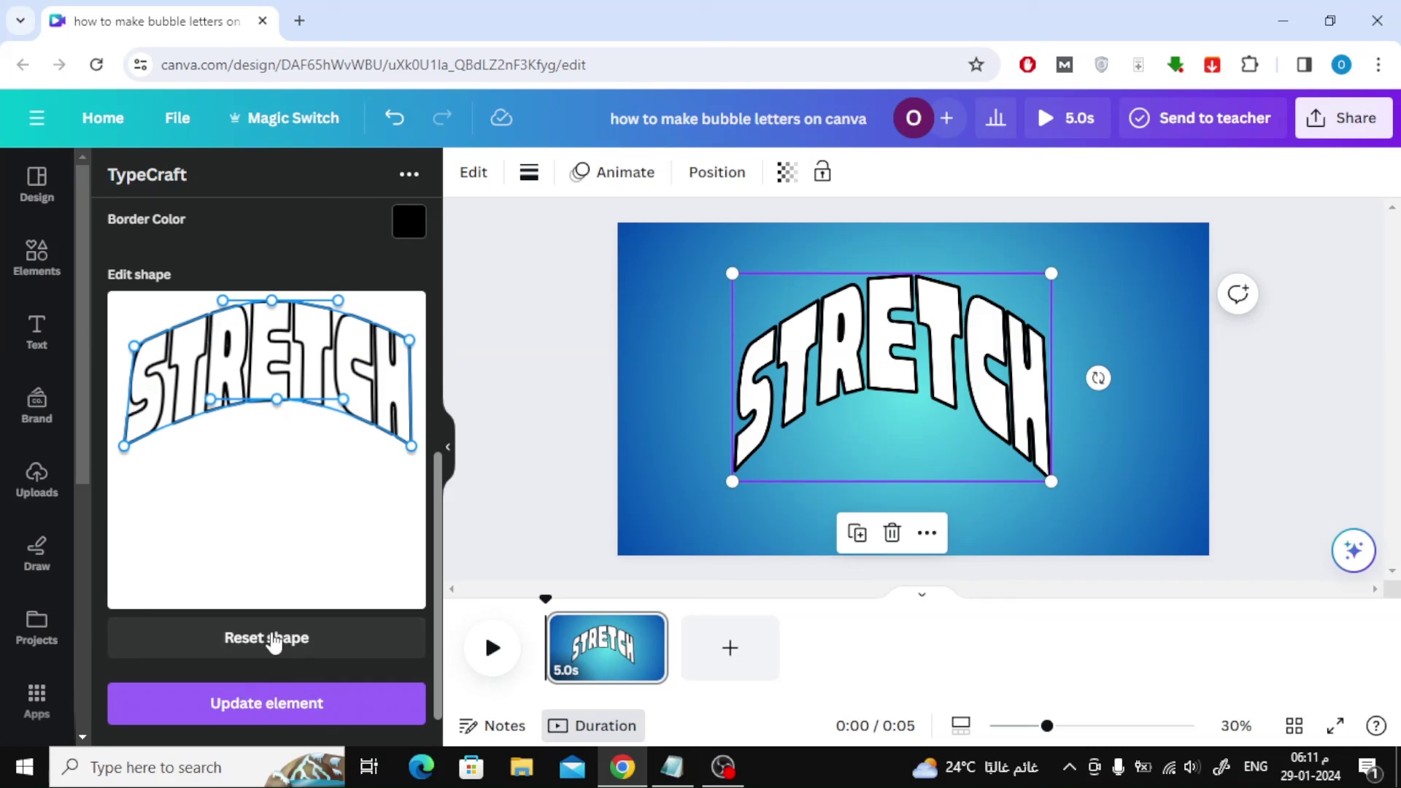
{"action": "scroll", "coordinate": [311, 574], "scroll_direction": "up", "scroll_amount": 2}
{"action": "left_click_drag", "start_coordinate": [150, 279], "coordinate": [136, 278]}
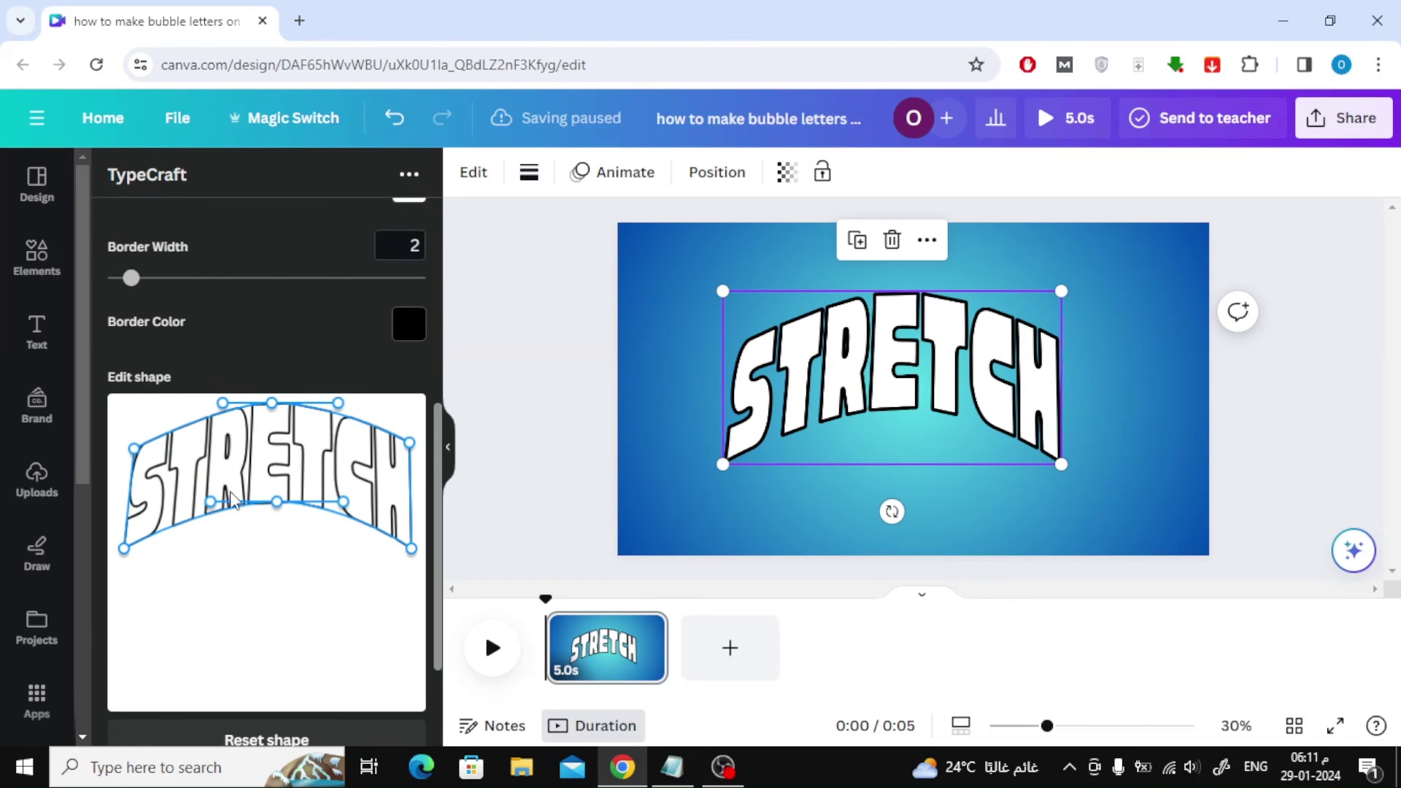
{"action": "scroll", "coordinate": [248, 525], "scroll_direction": "down", "scroll_amount": 2}
- Apply the width 2 outline to STRETCH, then enlarge it and centre it on the blue design
{"action": "left_click", "coordinate": [260, 716]}
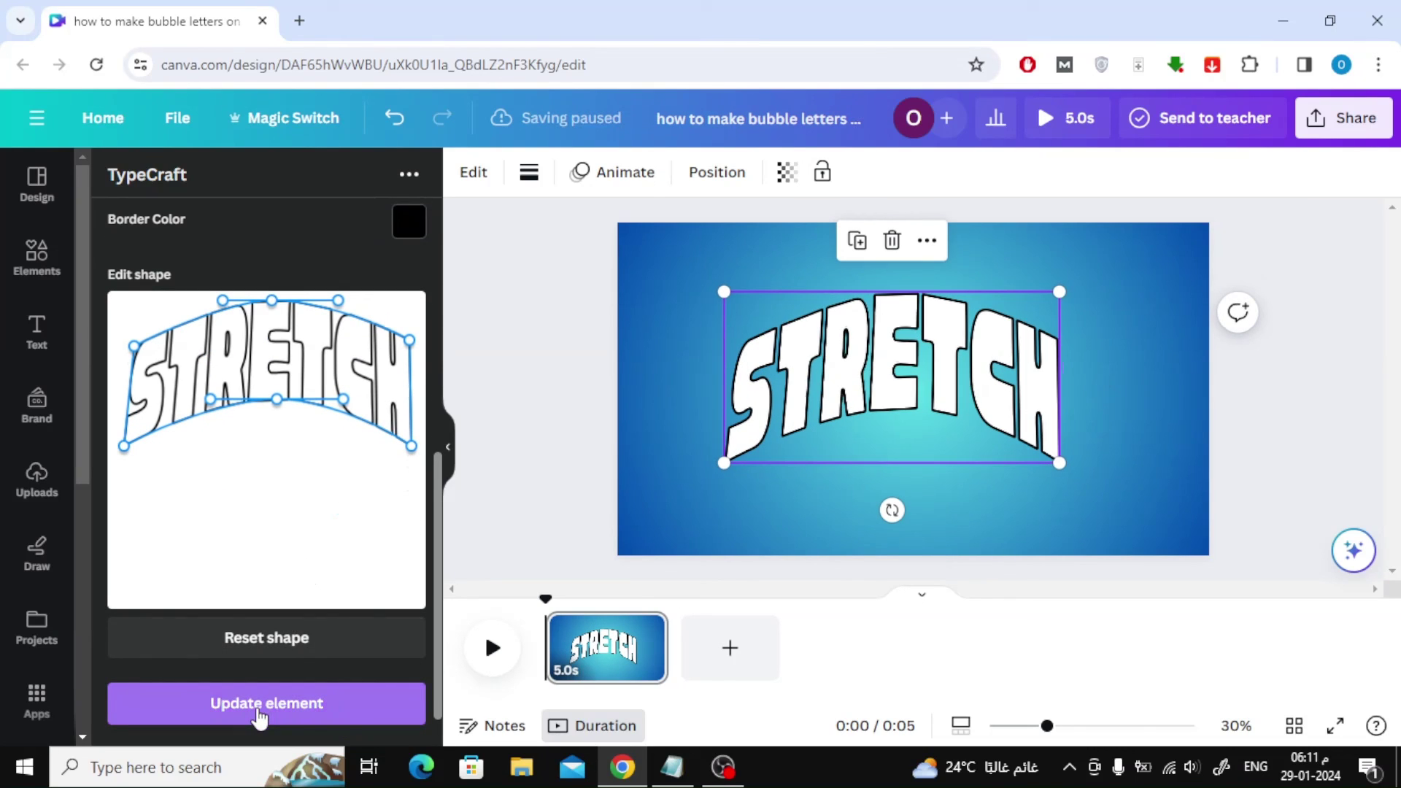
{"action": "left_click", "coordinate": [1315, 375]}
{"action": "left_click", "coordinate": [927, 378]}
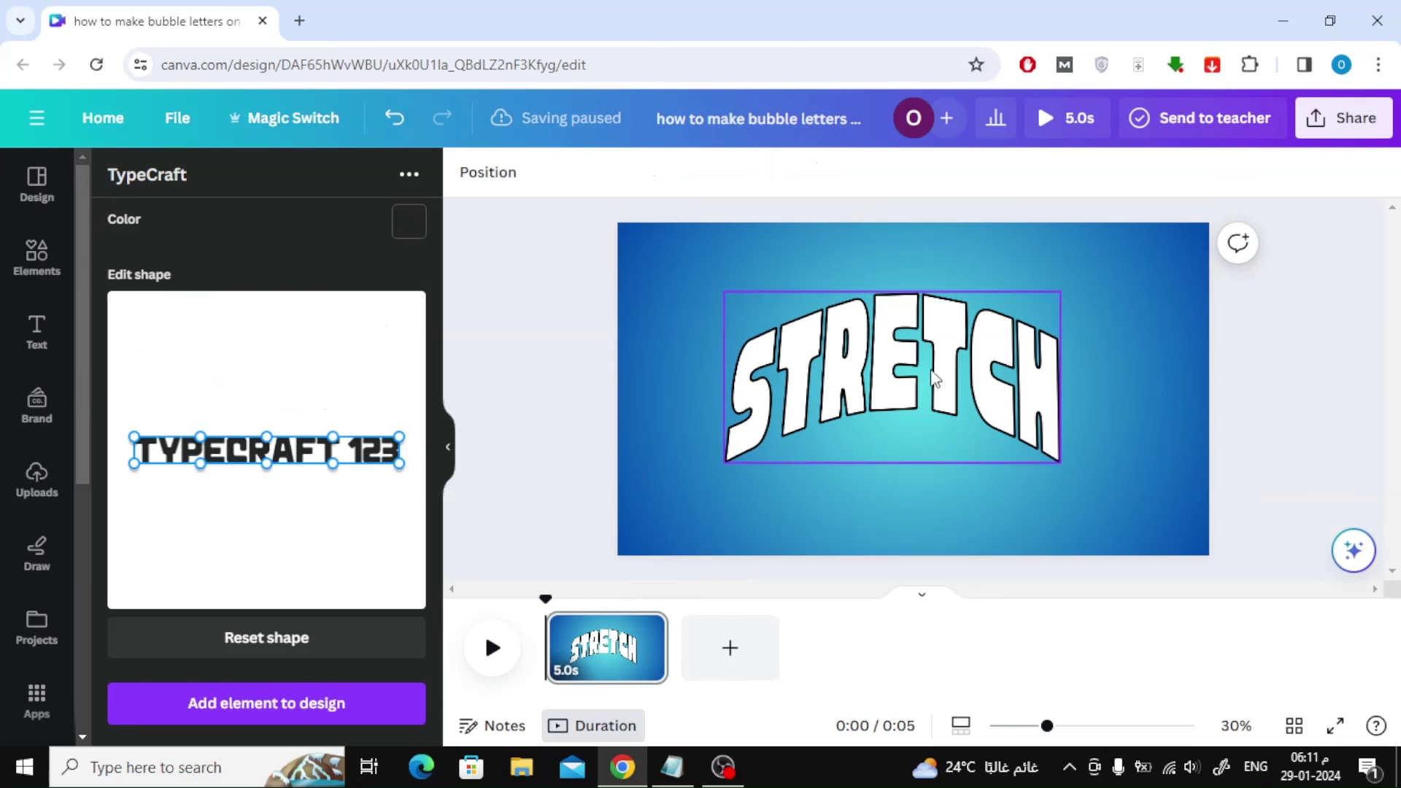
{"action": "left_click_drag", "start_coordinate": [724, 463], "coordinate": [628, 513]}
{"action": "left_click_drag", "start_coordinate": [770, 440], "coordinate": [823, 407]}
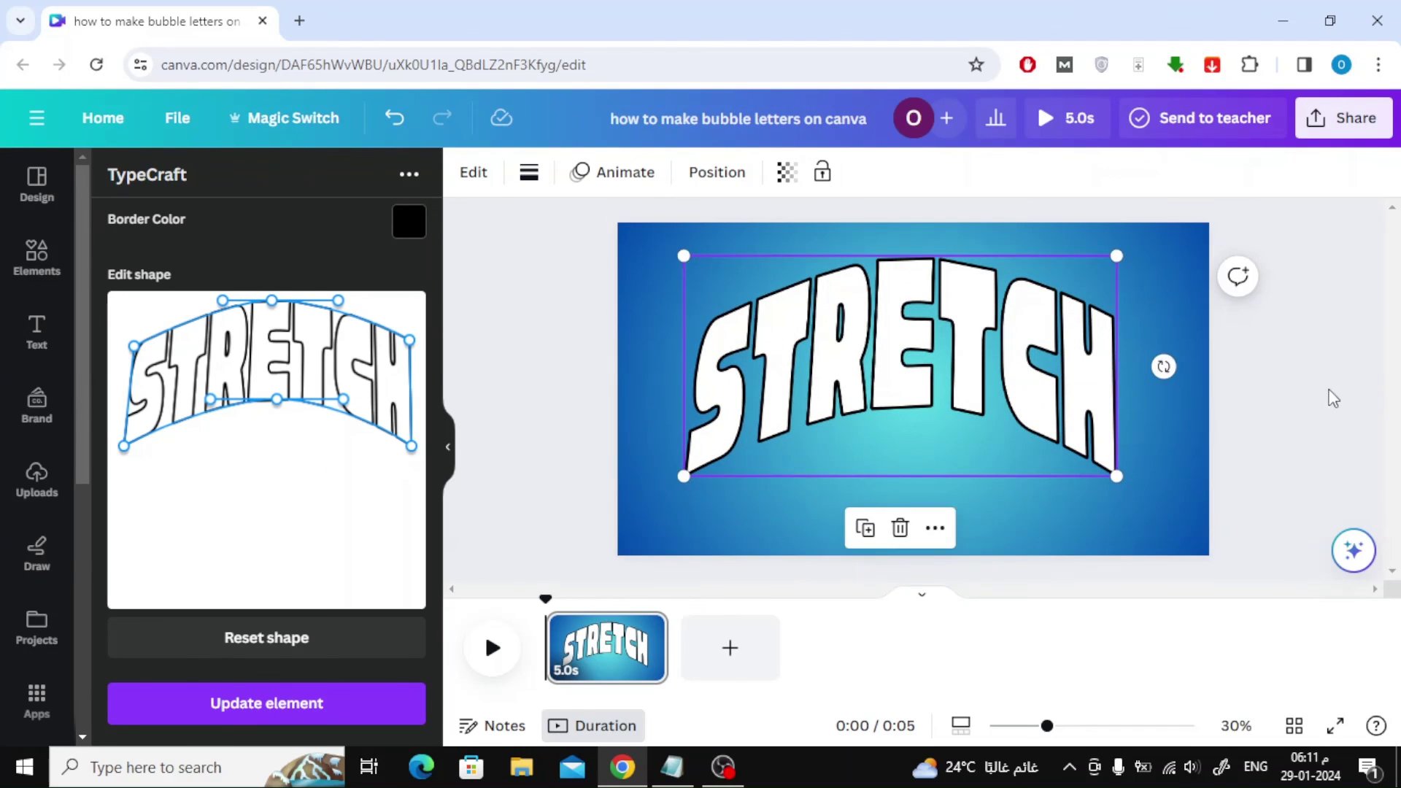